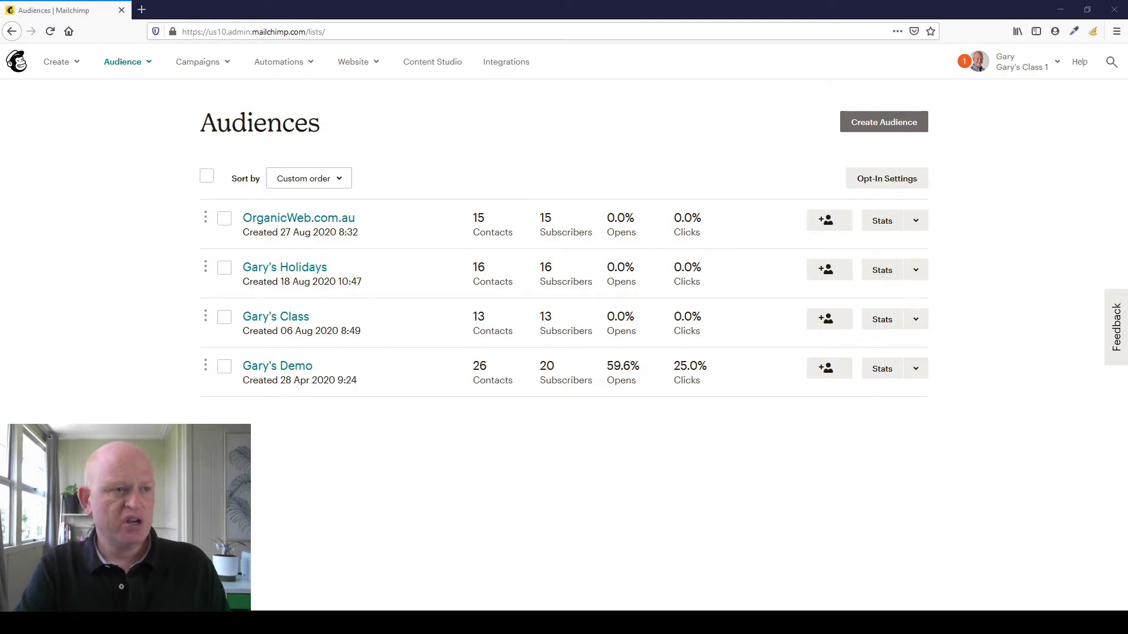
Open the Groups page of the OrganicWeb.com.au audience and start creating a new set of groups.
left_click(336, 226)
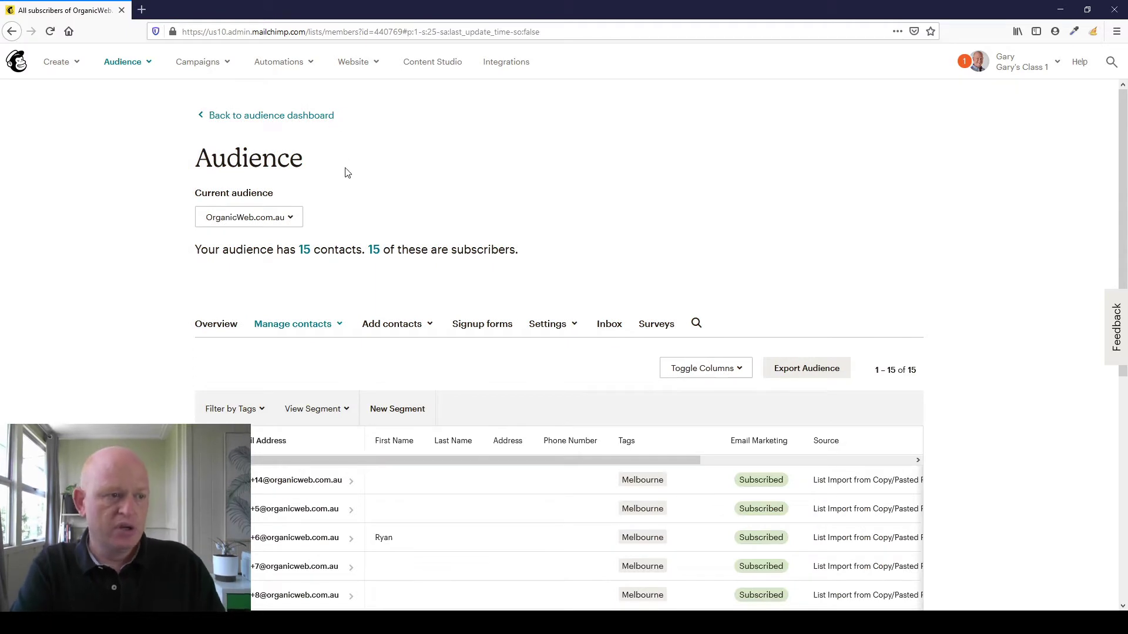
scroll(445, 376, "down", 2)
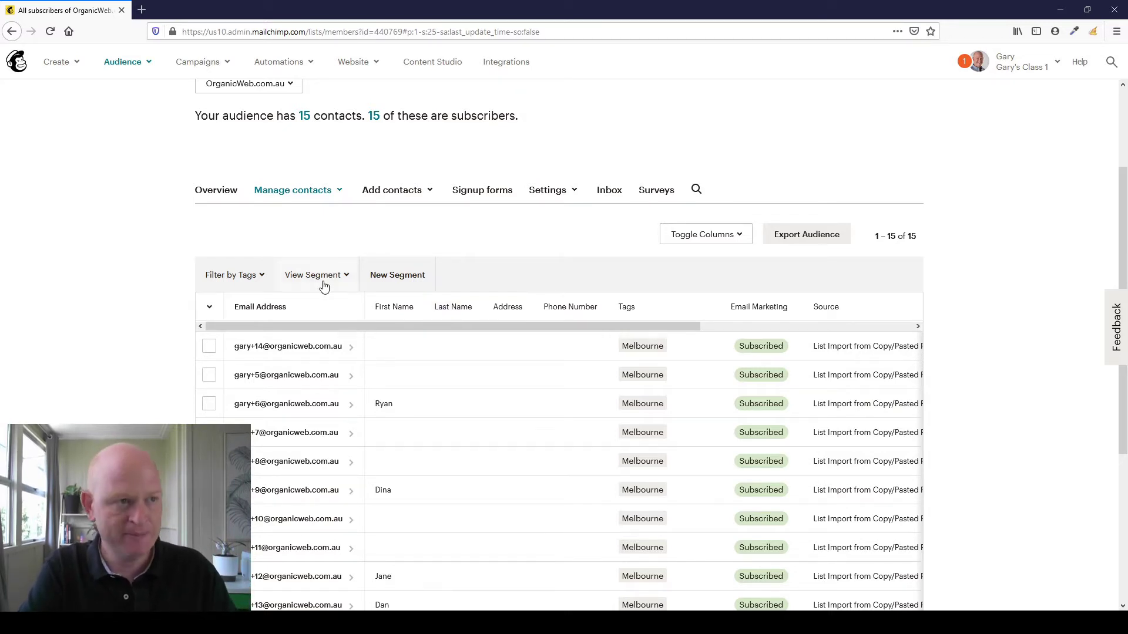
left_click(339, 196)
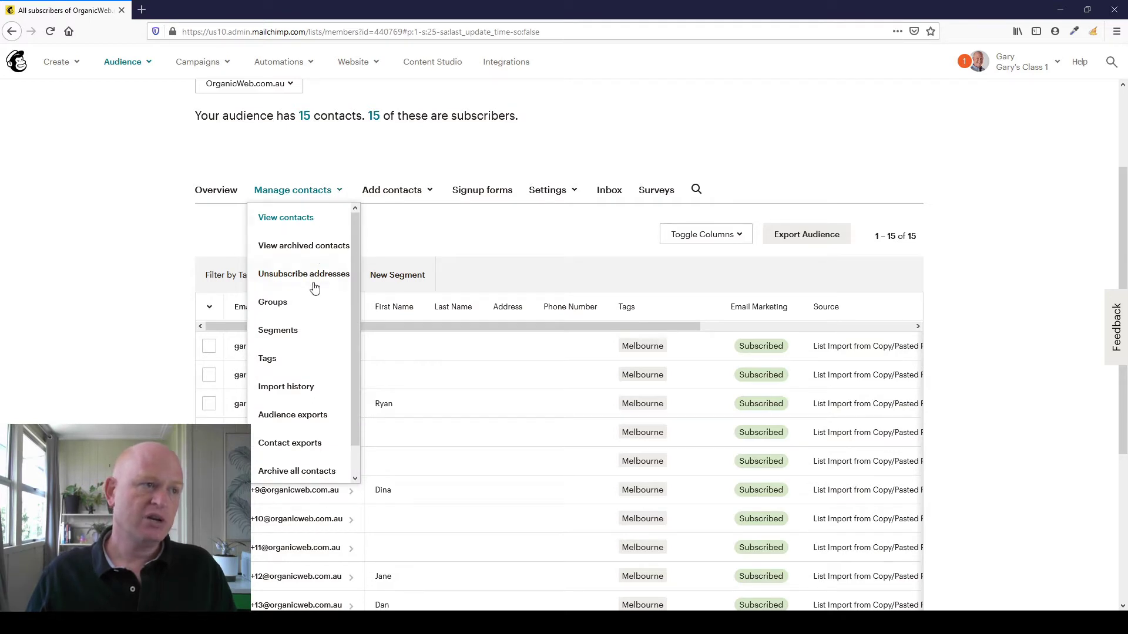
left_click(306, 310)
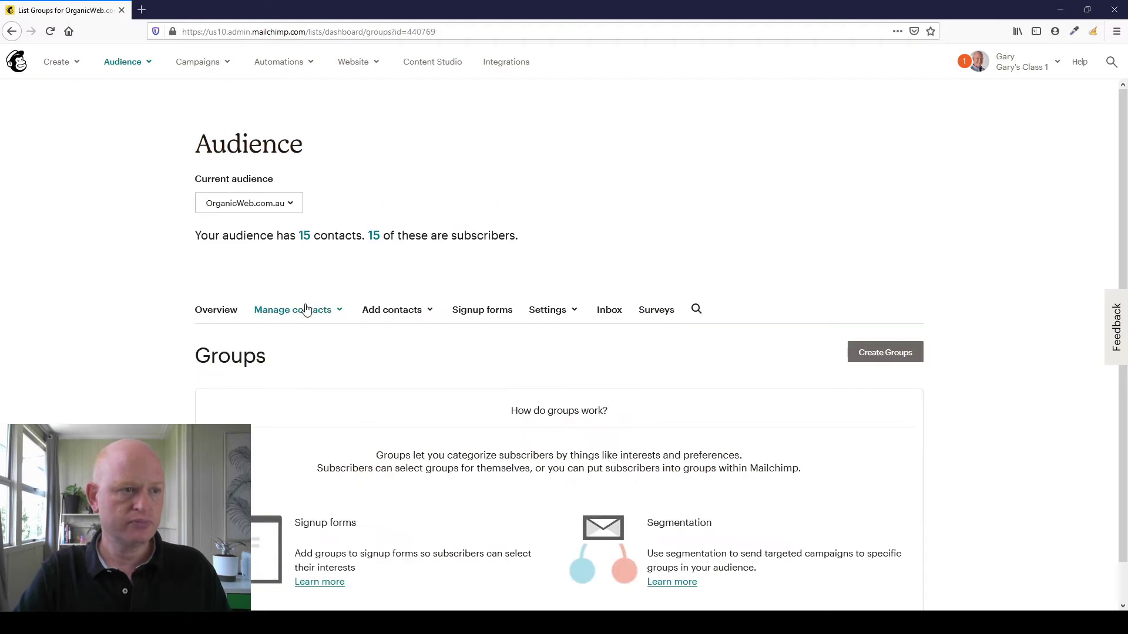
scroll(622, 325, "down", 1)
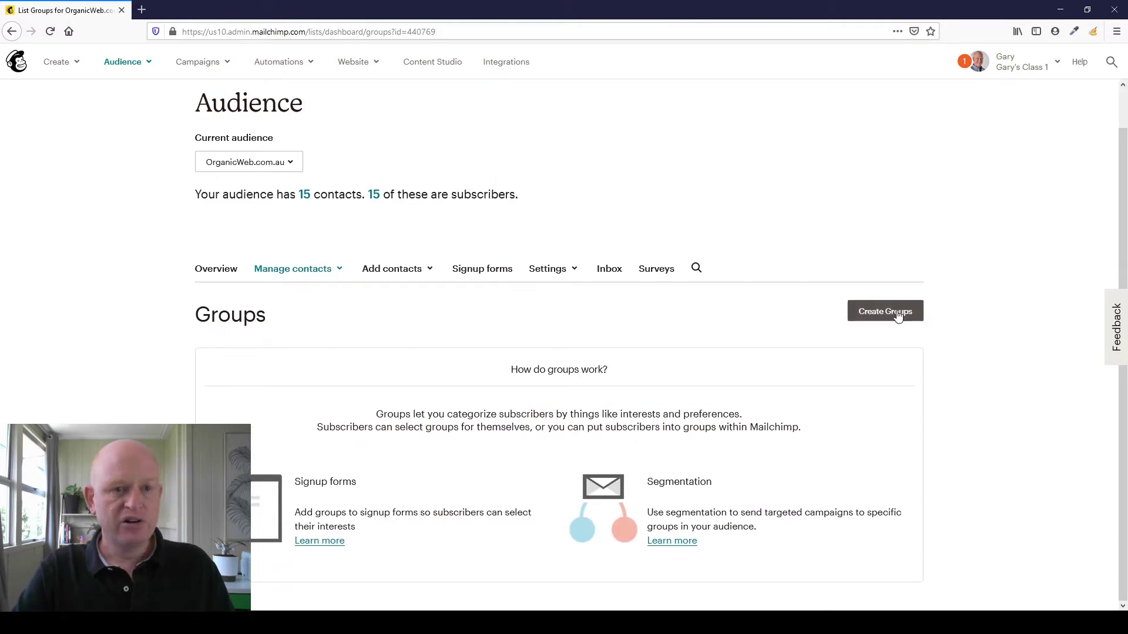
left_click(897, 316)
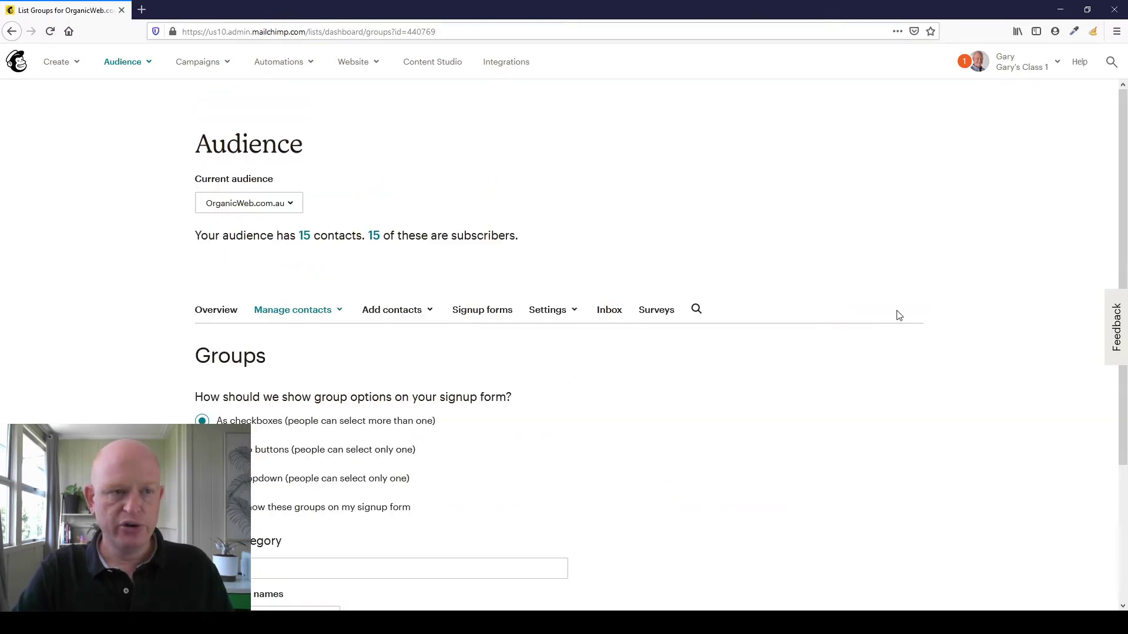
Name the group category "What is your fav destination".
scroll(764, 337, "down", 3)
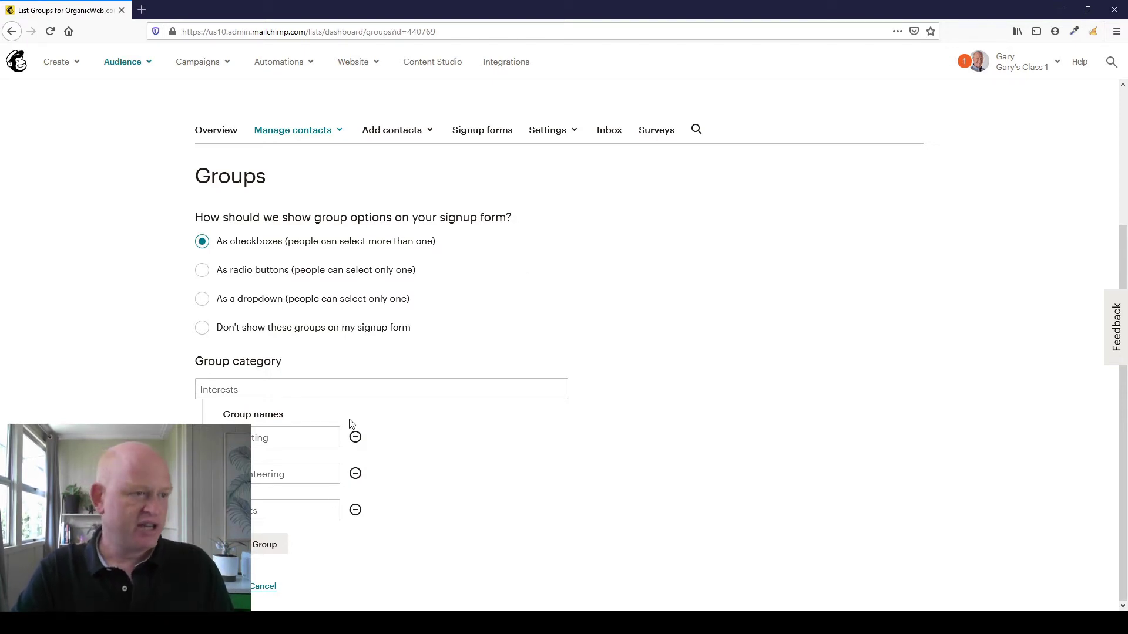
left_click(388, 388)
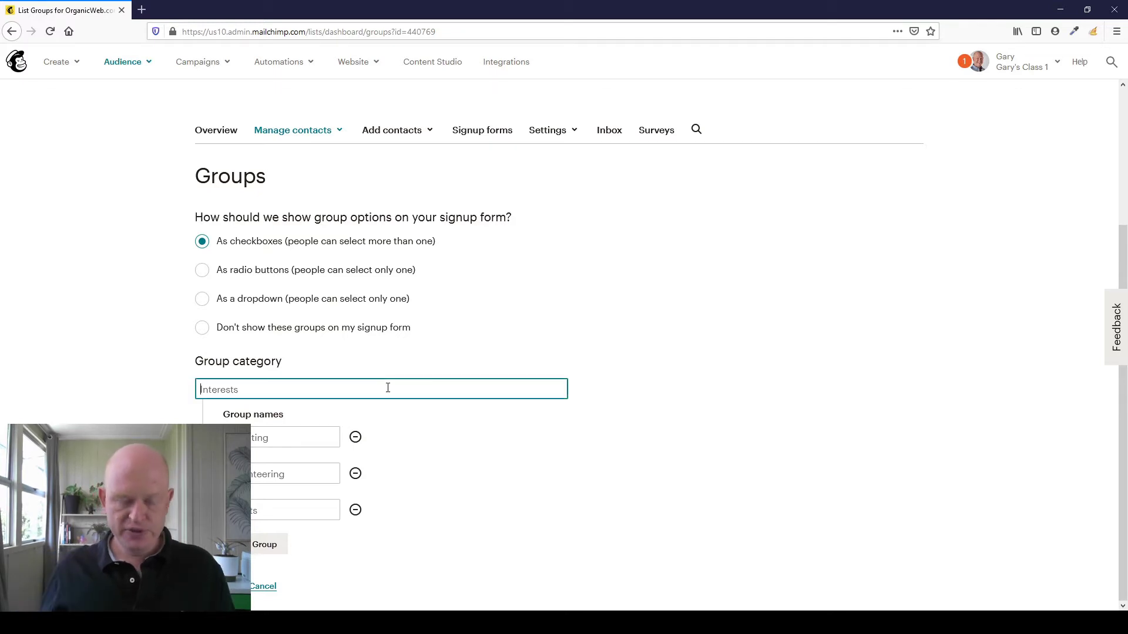
type("What is ")
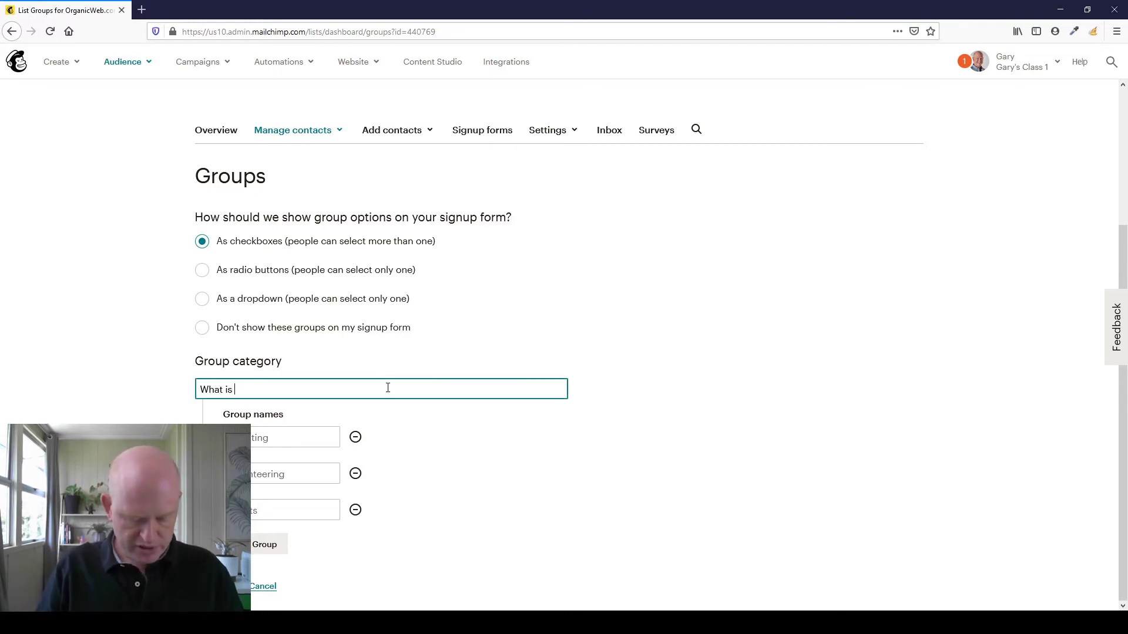
type("your fav de")
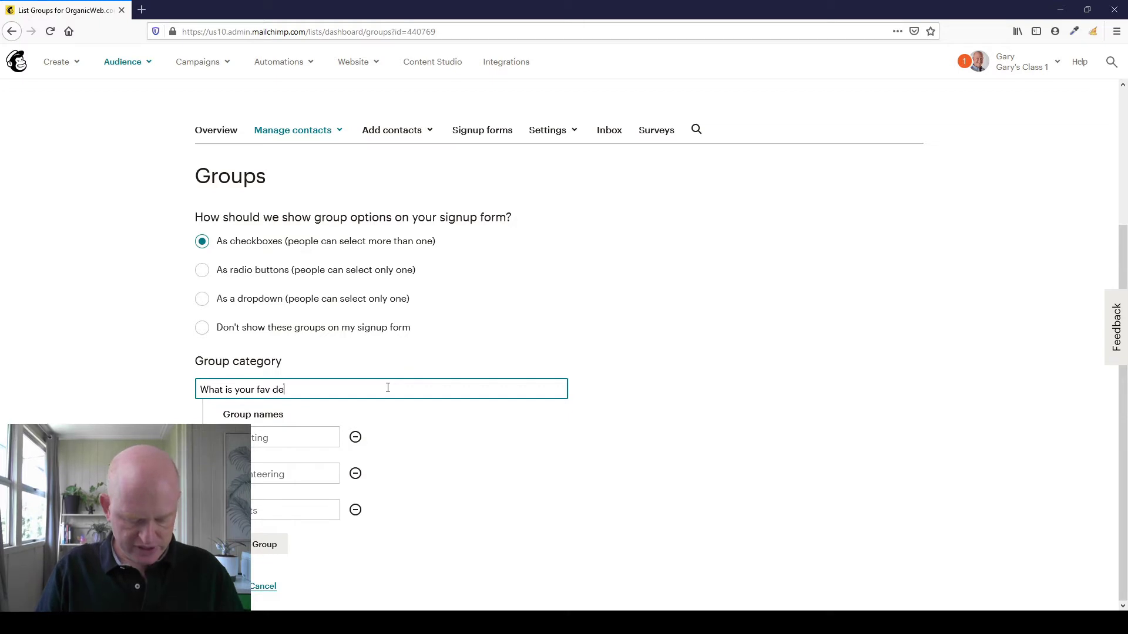
type("stination")
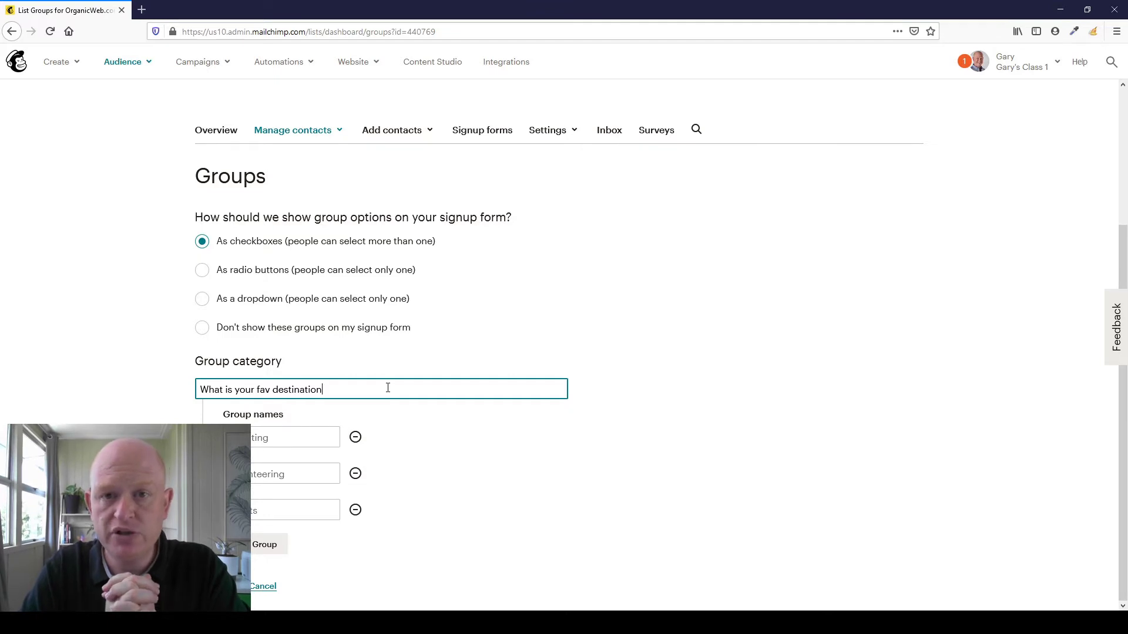
Name the three groups Australia, Singapore and "etc.....", and save them without importing contacts.
left_click(275, 433)
key("ctrl+a")
key("BackSpace")
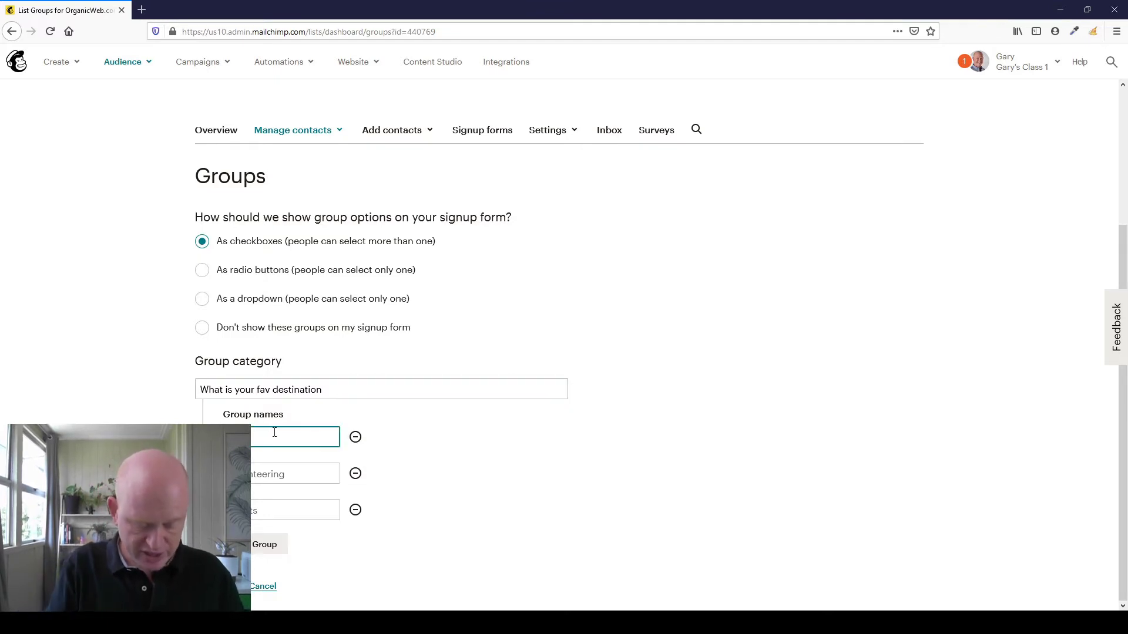
type("Australia")
left_click(297, 480)
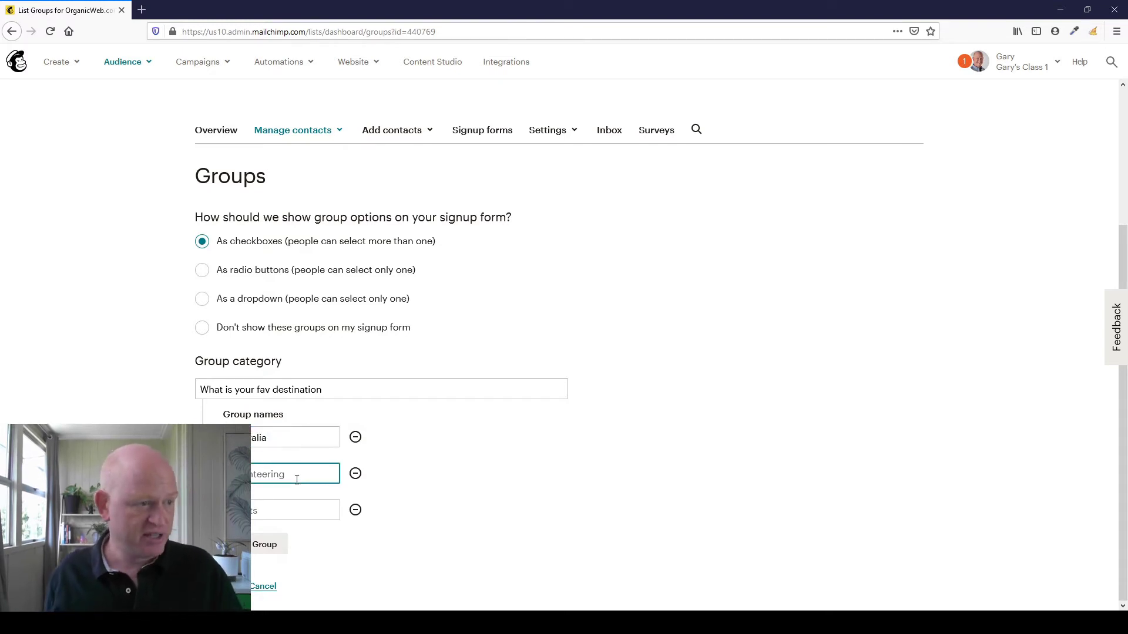
key("ctrl+a")
key("BackSpace")
type("Singapore")
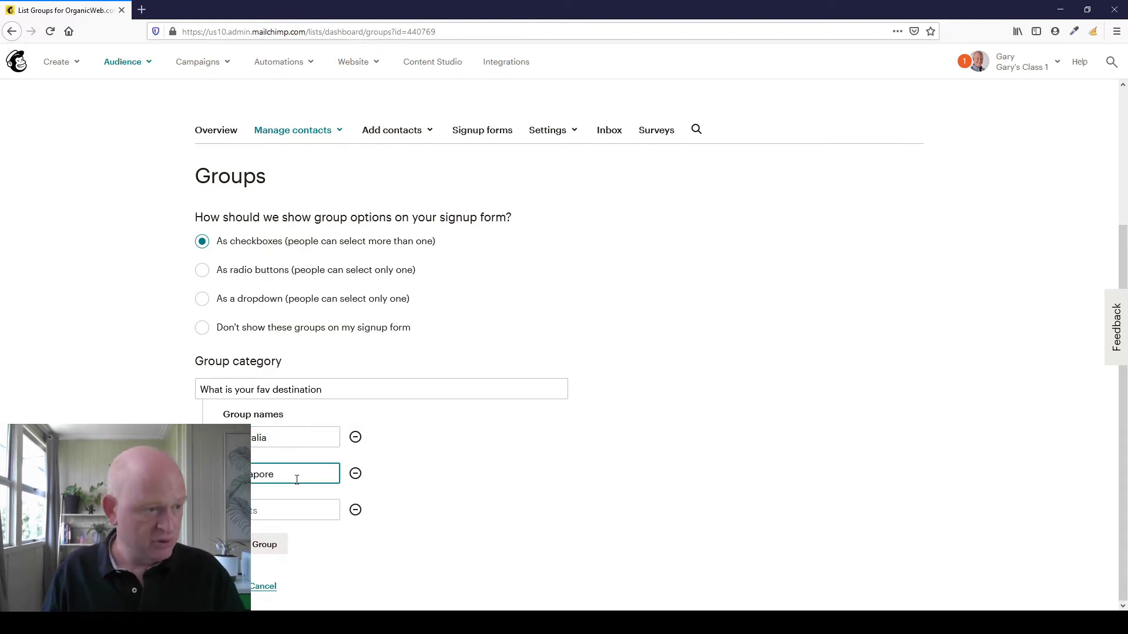
left_click(296, 503)
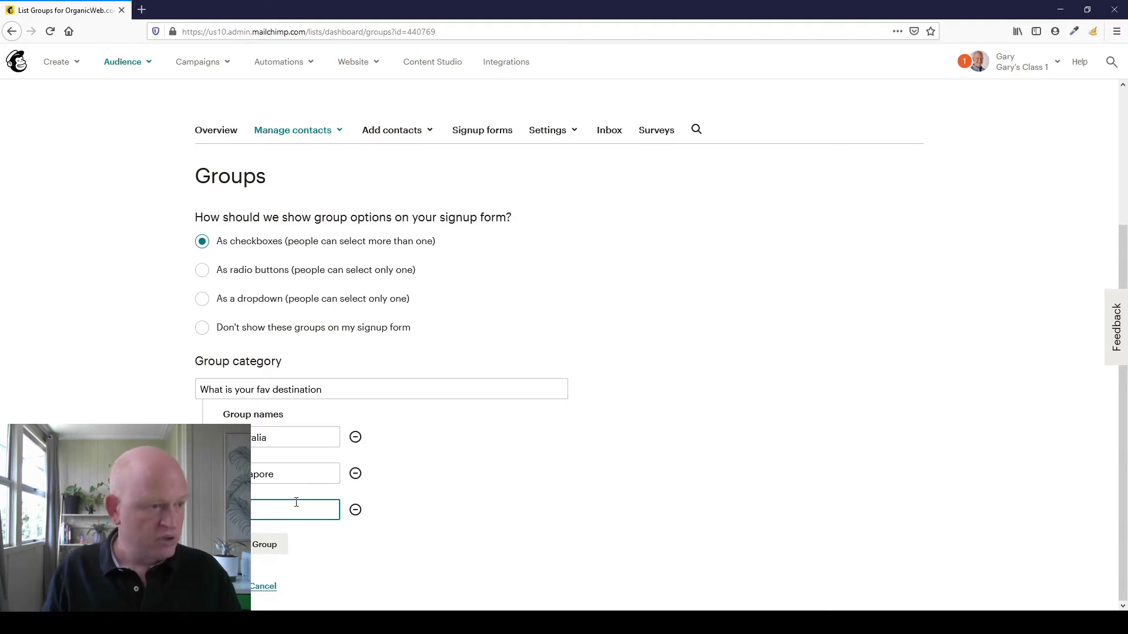
type("etc.....")
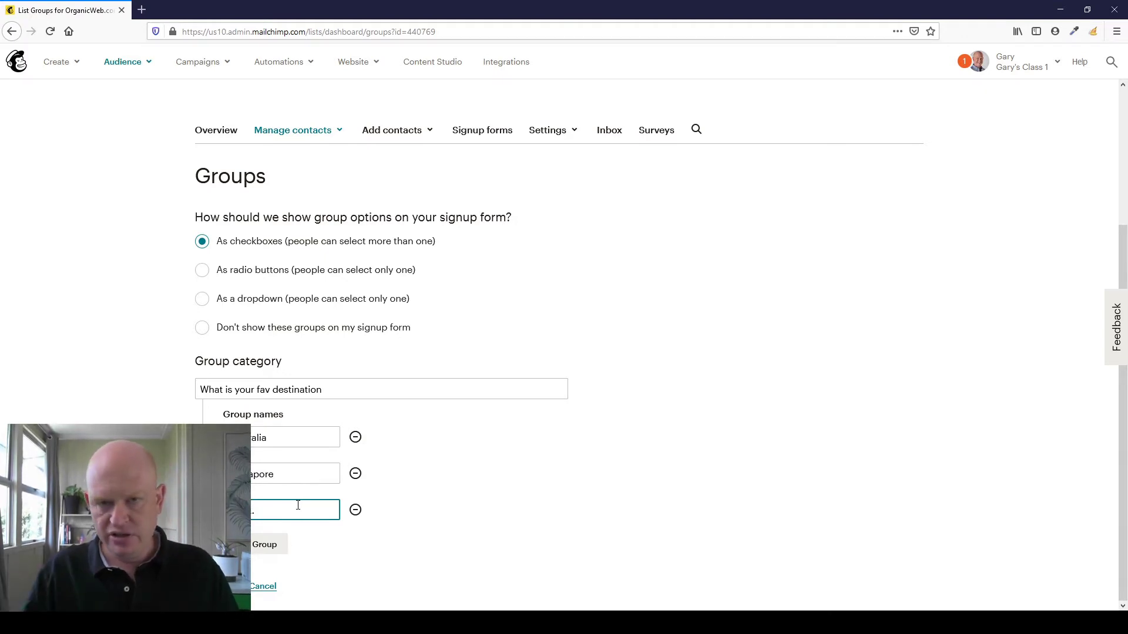
key("Return")
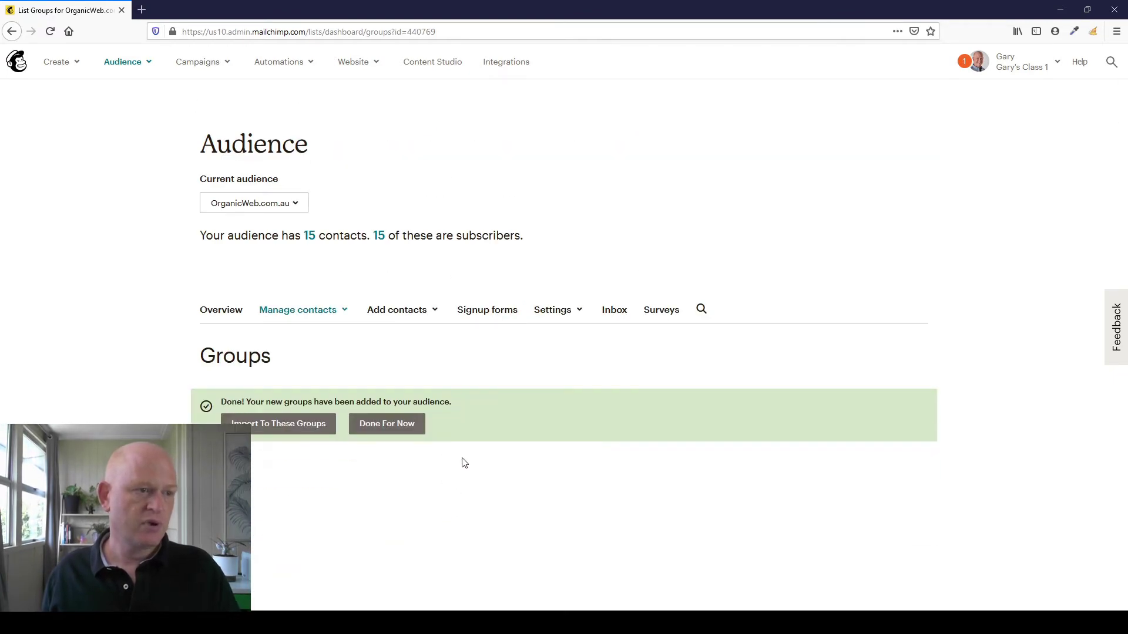
left_click(412, 427)
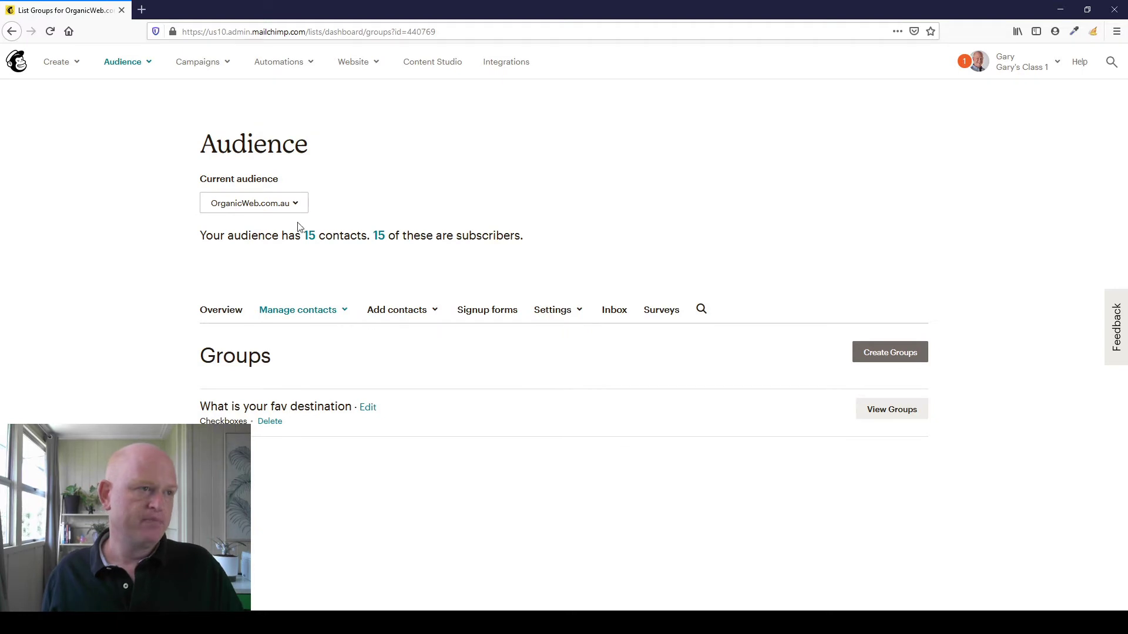
Examine the favourite-destination column in the contact table of the OrganicWeb.com.au audience.
left_click(309, 236)
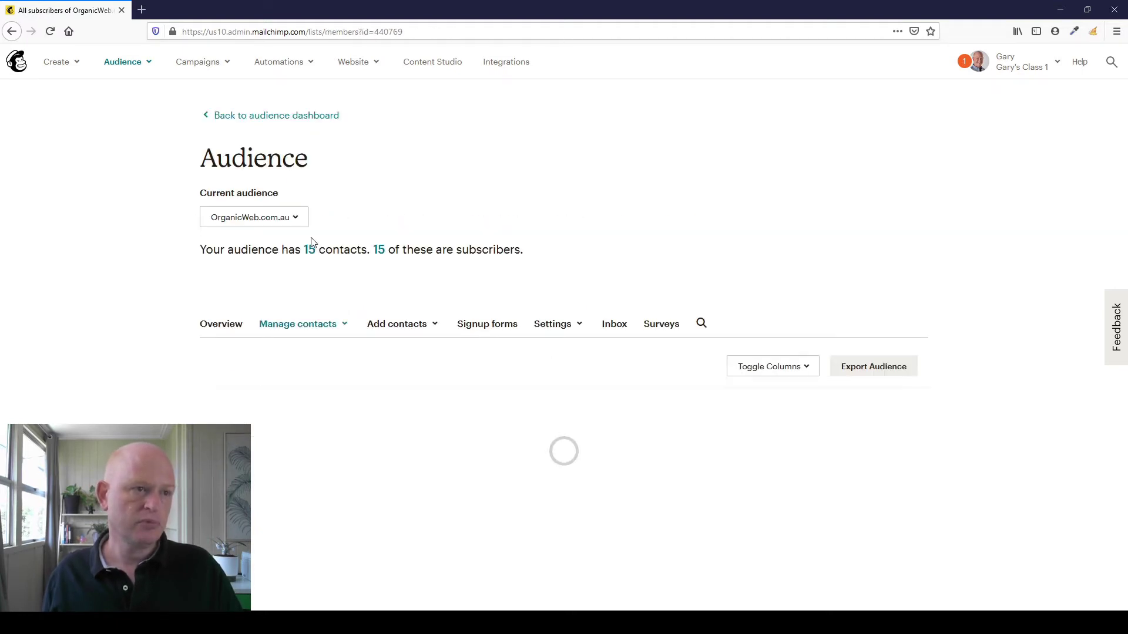
scroll(515, 249, "down", 2)
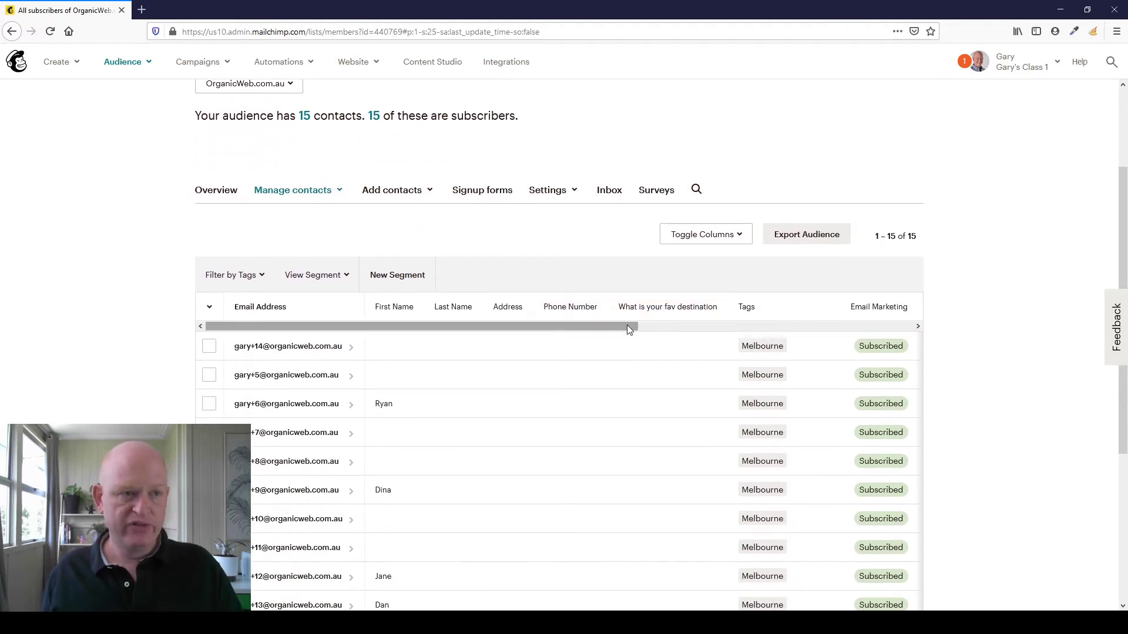
left_click_drag(626, 326, 722, 327)
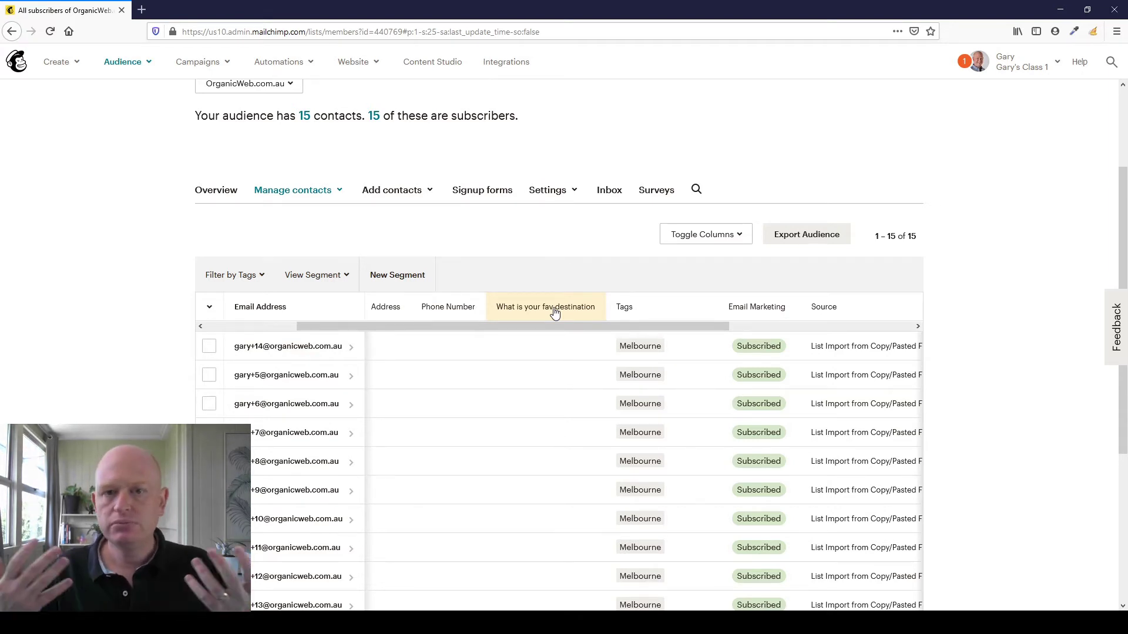
Open the DEMO draft campaign for editing from the list of all campaigns.
scroll(458, 259, "up", 3)
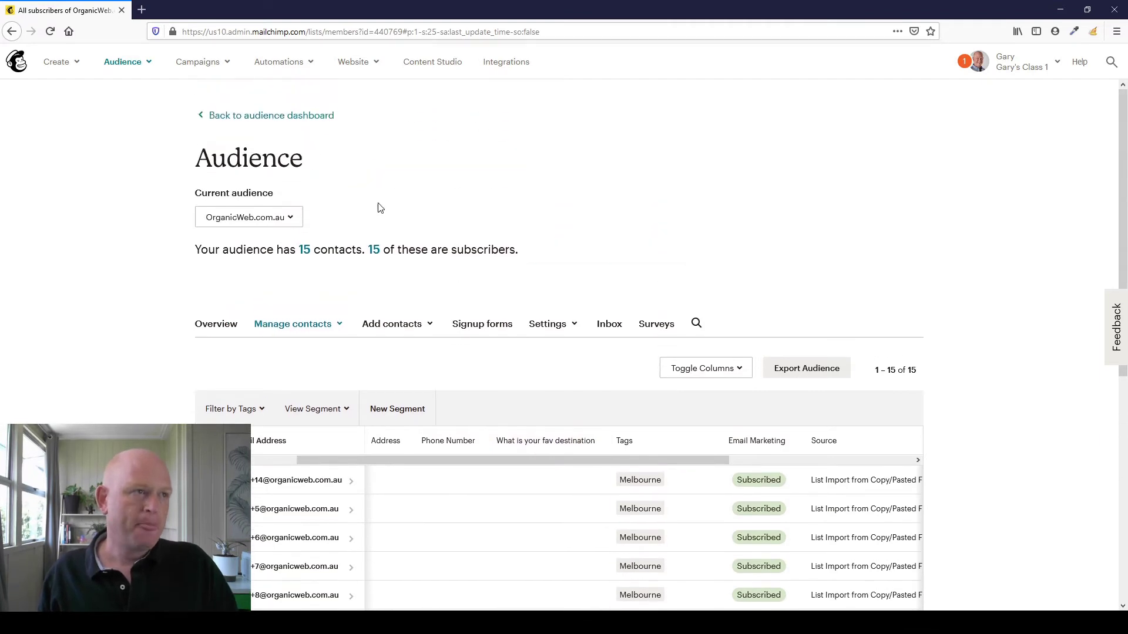
left_click(227, 63)
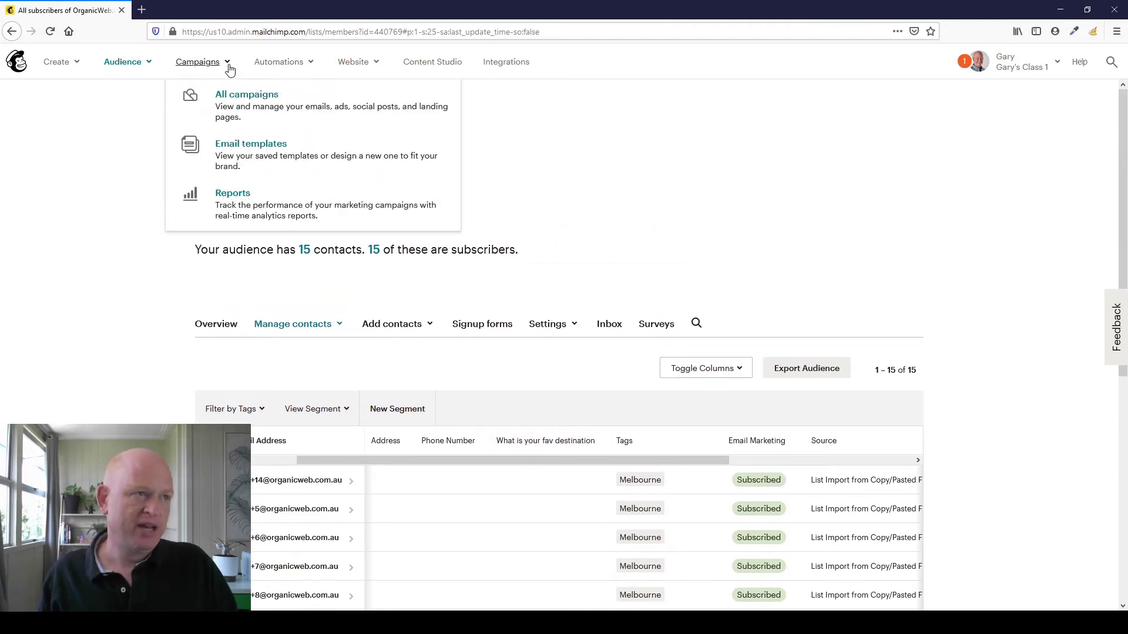
left_click(245, 103)
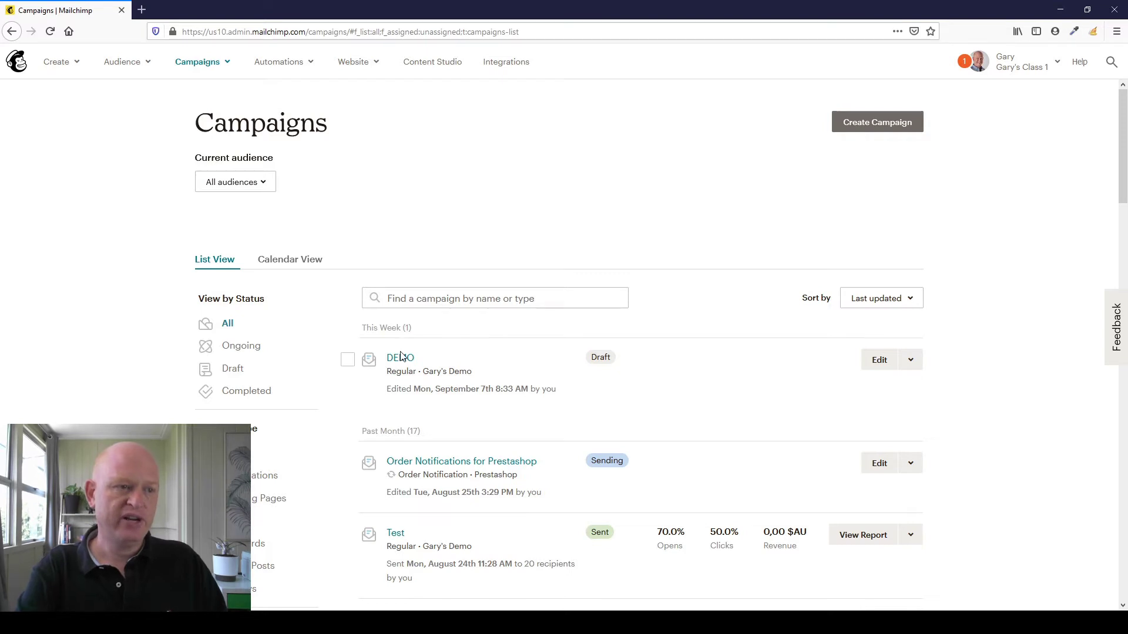
left_click(880, 360)
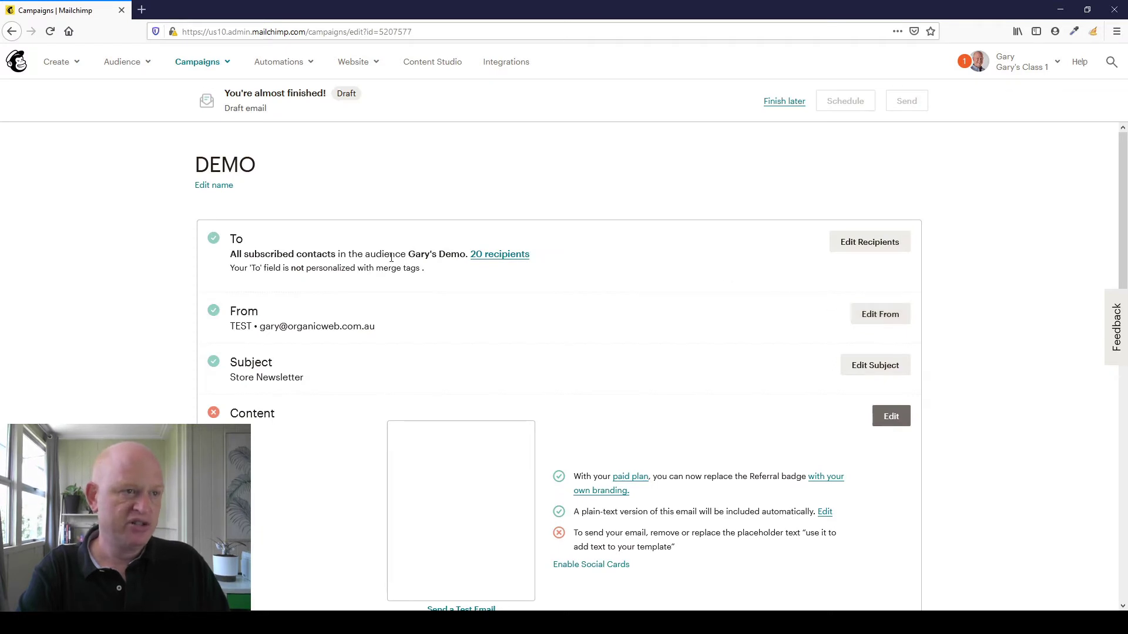
Set the DEMO campaign's recipient audience to OrganicWeb.com.au and save the change.
left_click(871, 245)
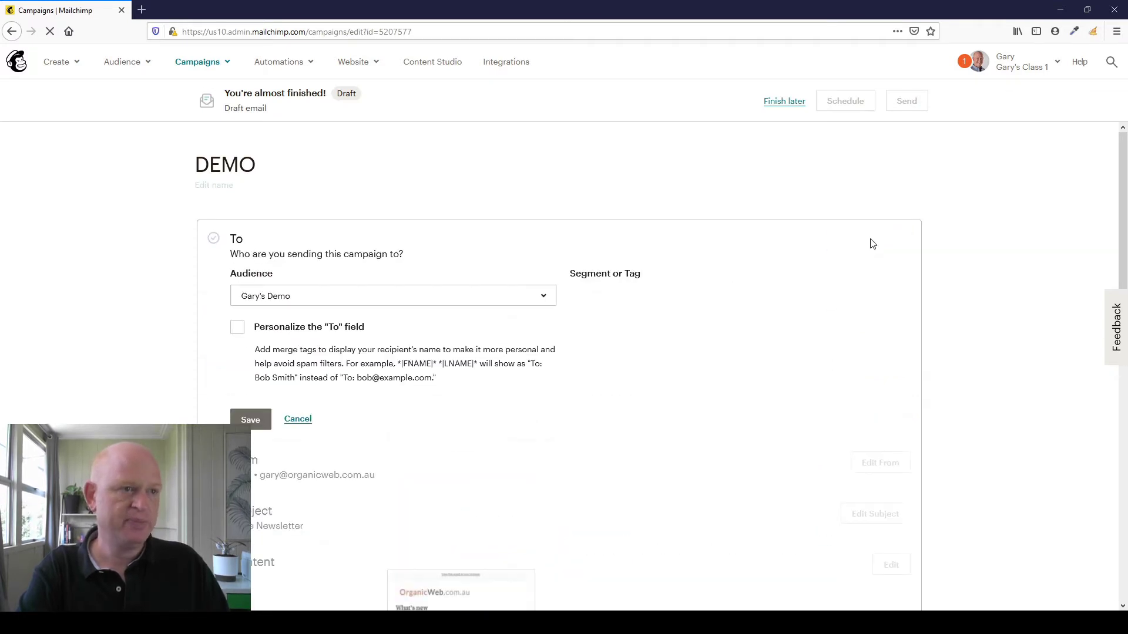
left_click(520, 300)
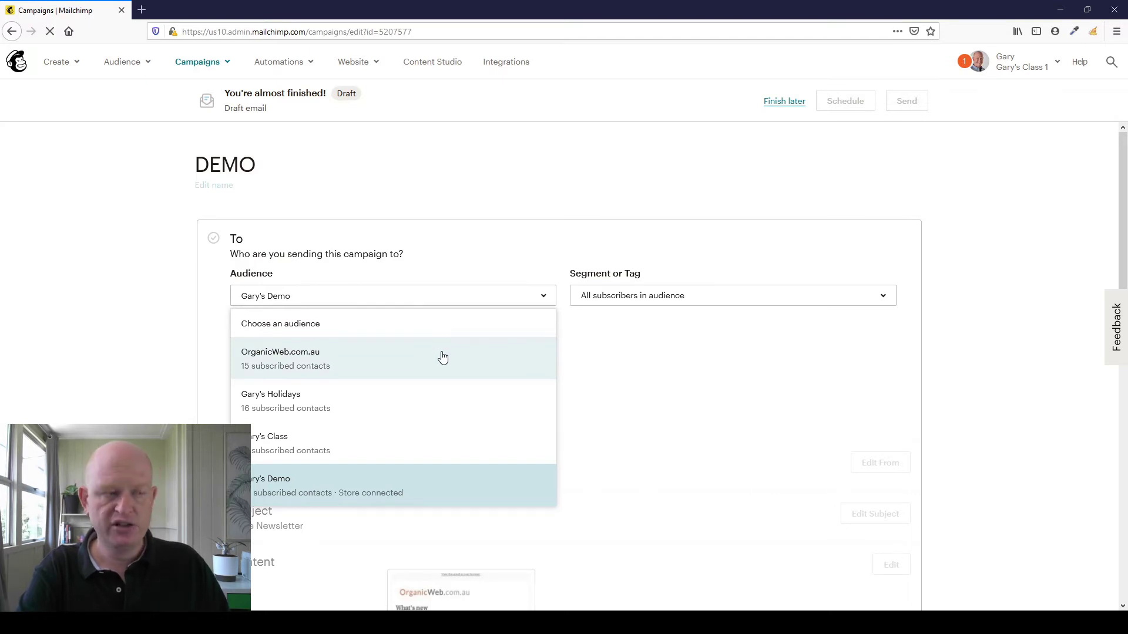
left_click(442, 358)
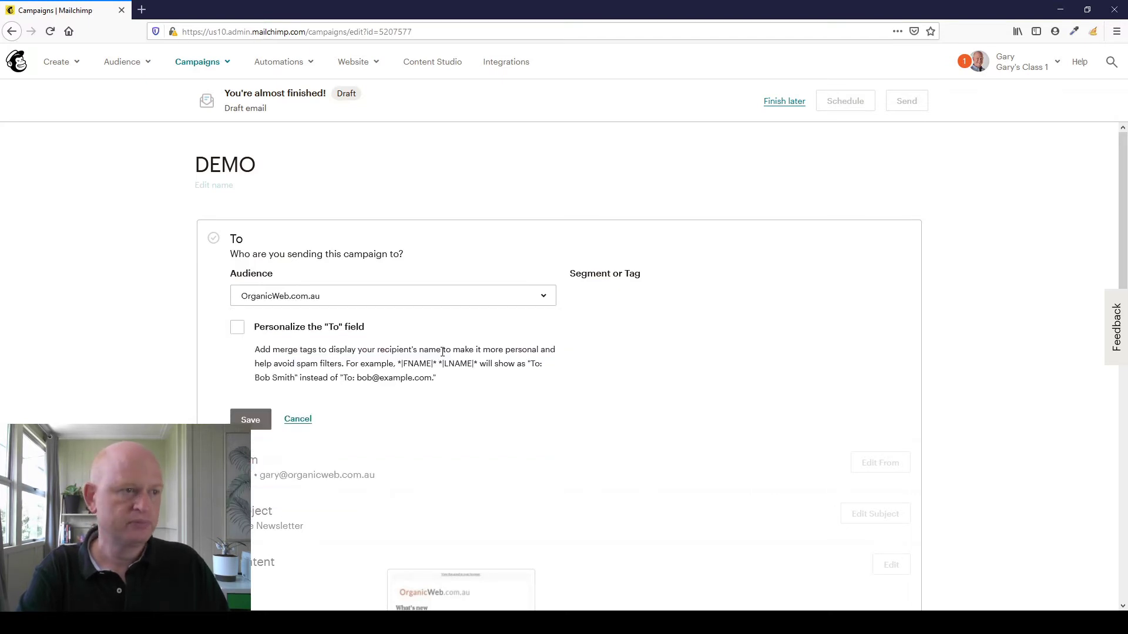
left_click(250, 419)
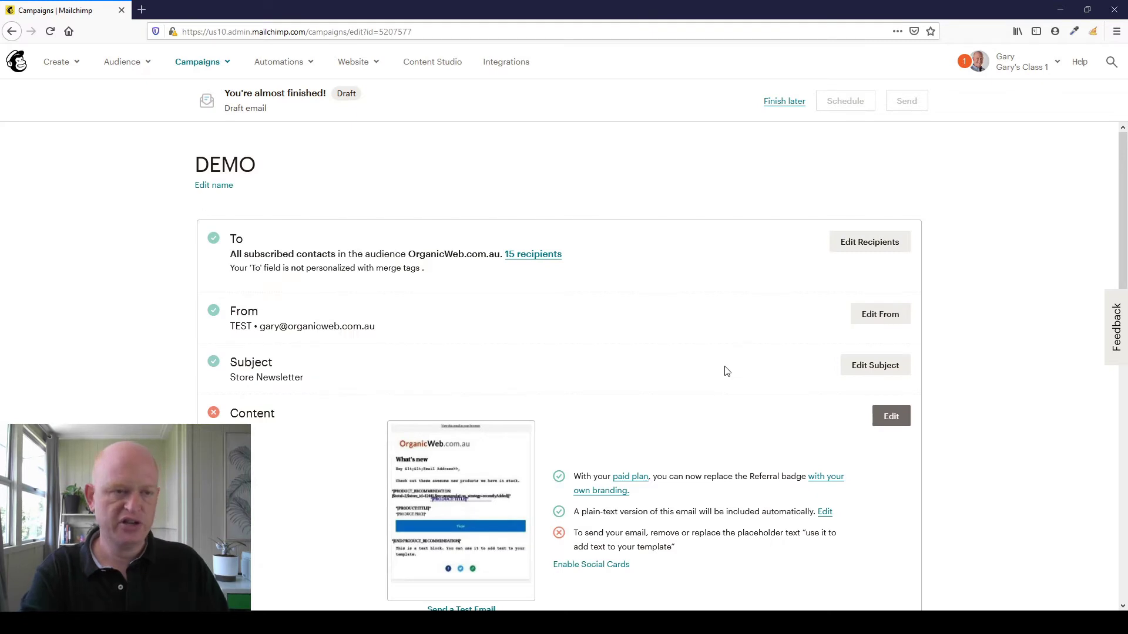
Open the DEMO campaign's email content for editing in the campaign designer.
scroll(727, 370, "down", 2)
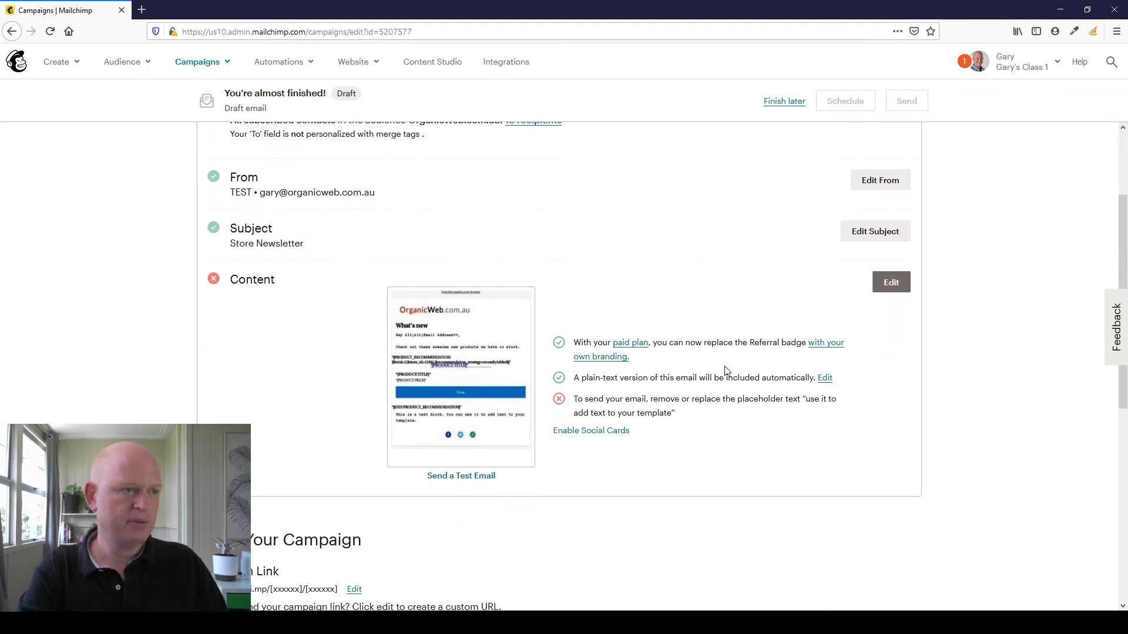
left_click(891, 282)
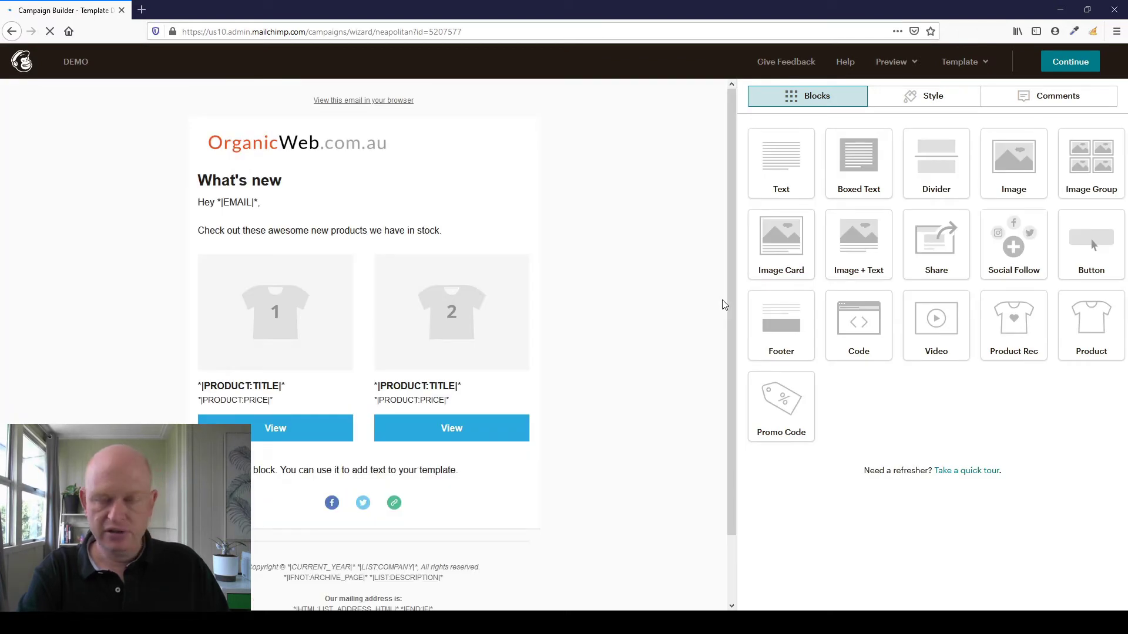
scroll(722, 300, "down", 2)
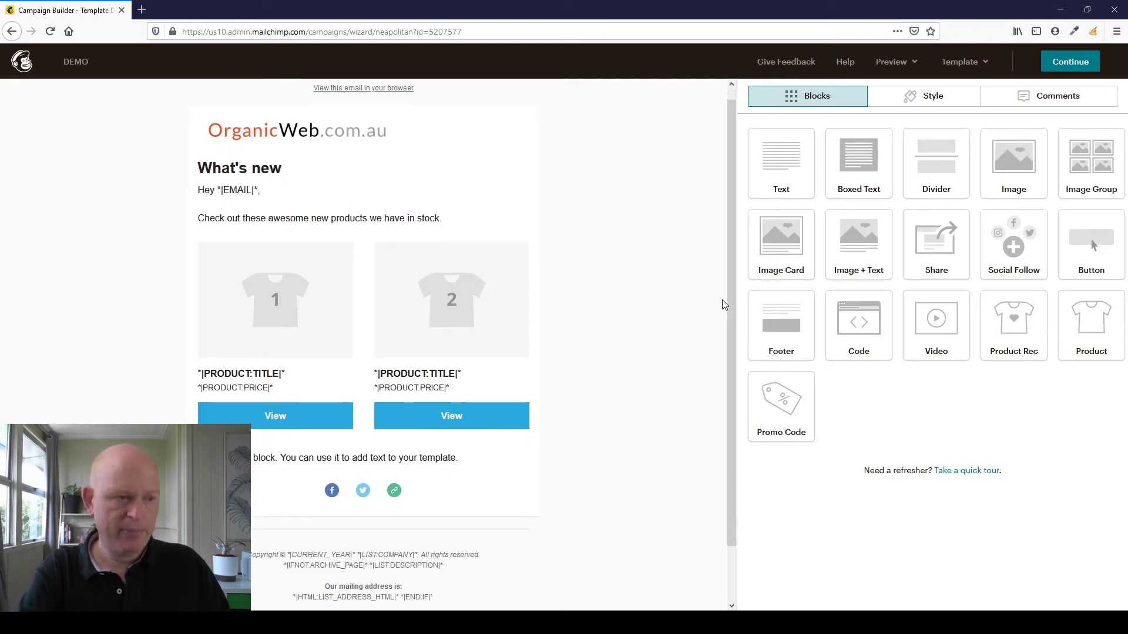
Replace the placeholder text block below the products with "Want to receive different emails. Click here: ".
mouse_move(408, 402)
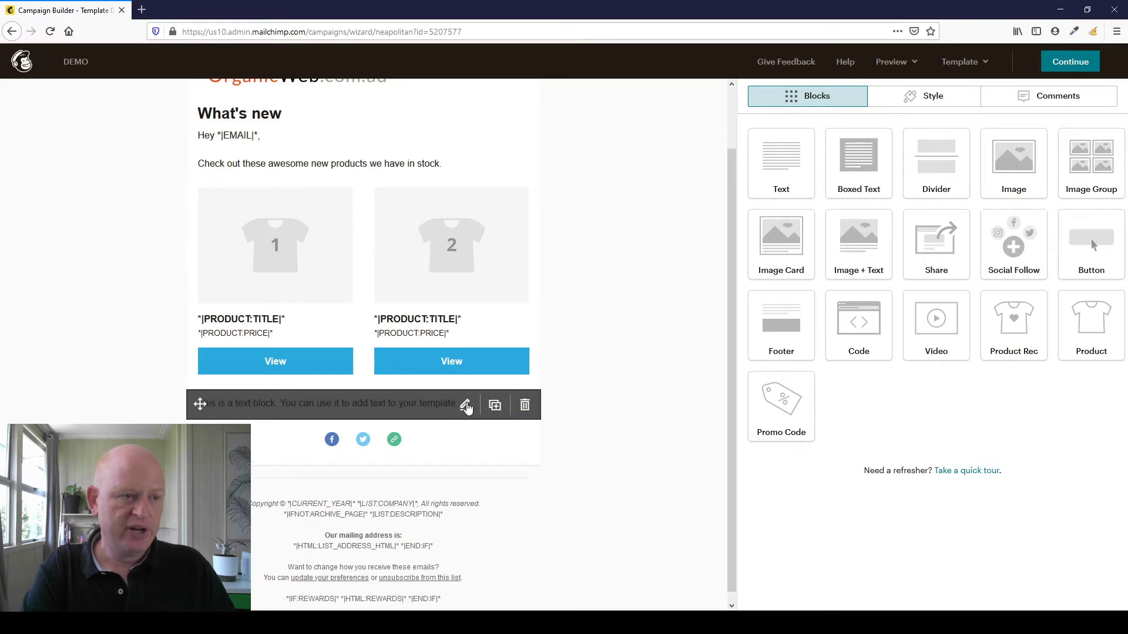
left_click(466, 405)
left_click_drag(1000, 199, 720, 206)
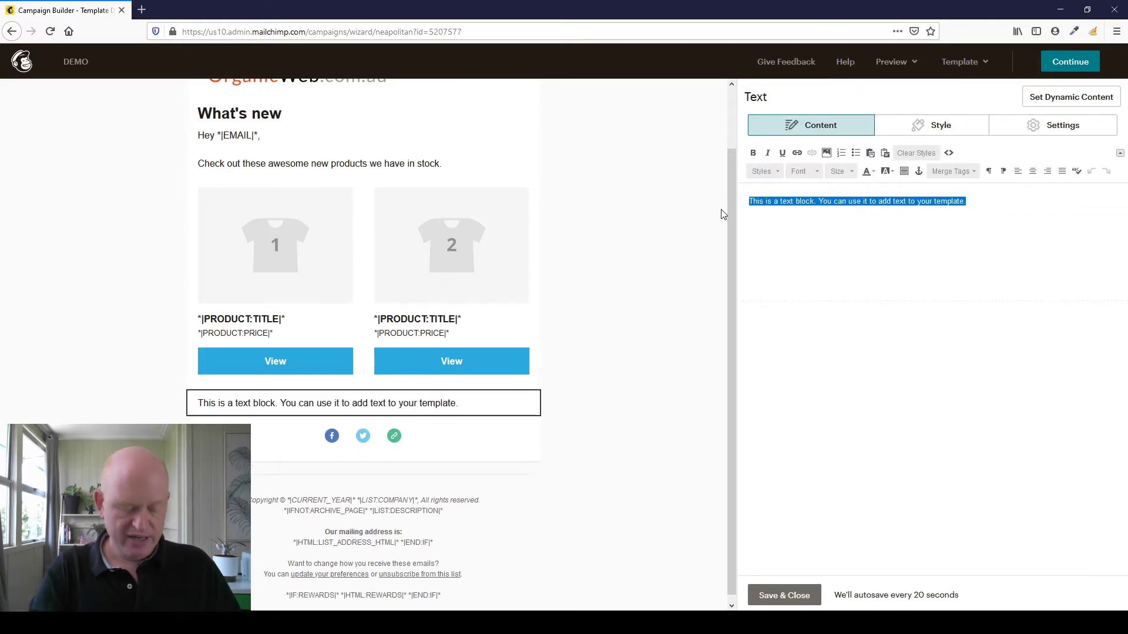
type("Want to")
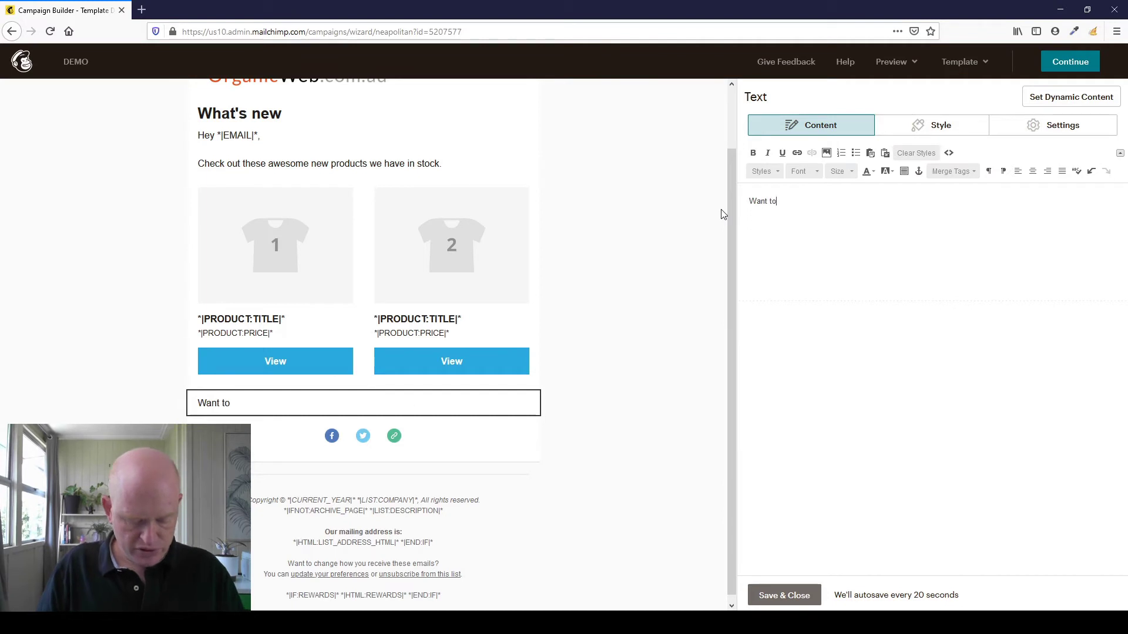
type(" receive different")
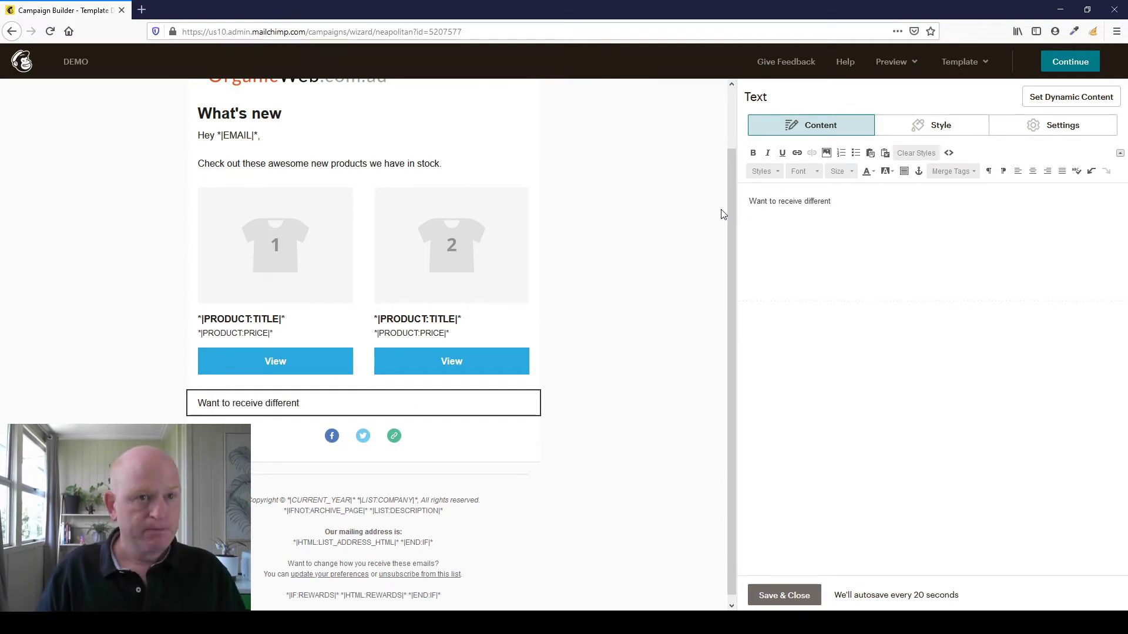
type(" emails.")
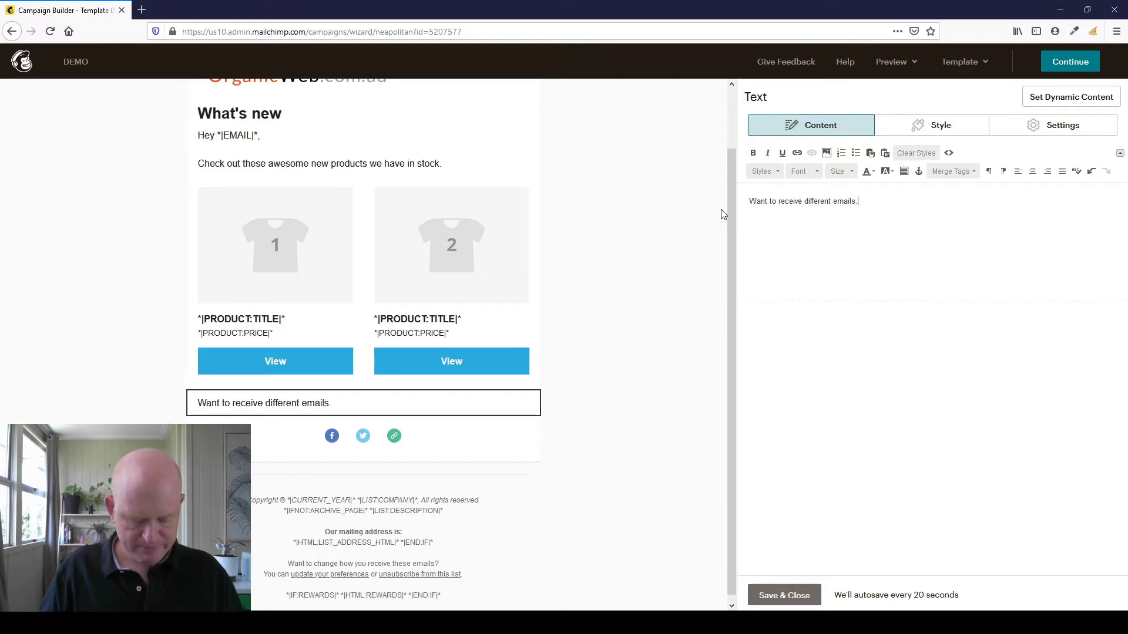
type(" Click here:")
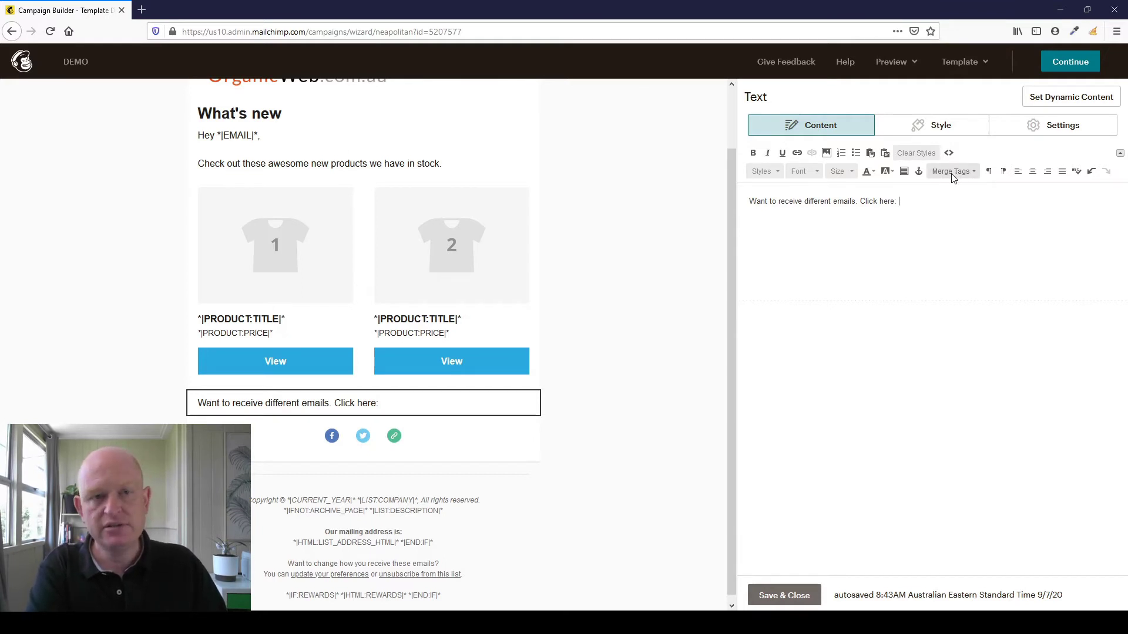
Insert the Update Profile Link merge tag at the end of the text block's sentence.
left_click(952, 172)
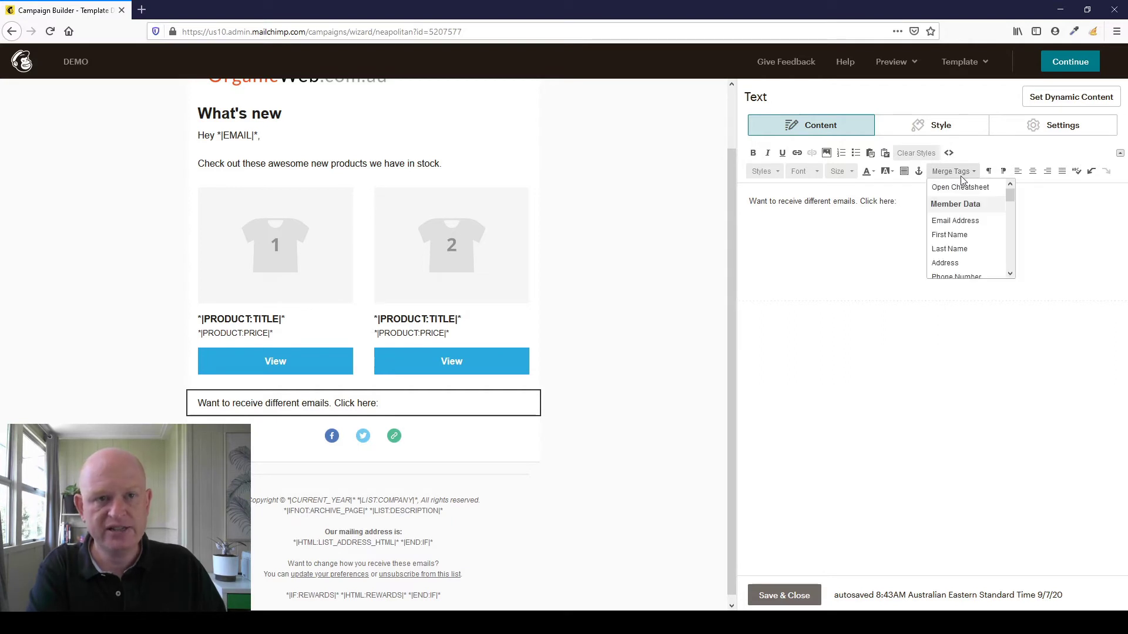
left_click_drag(1010, 192, 1012, 229)
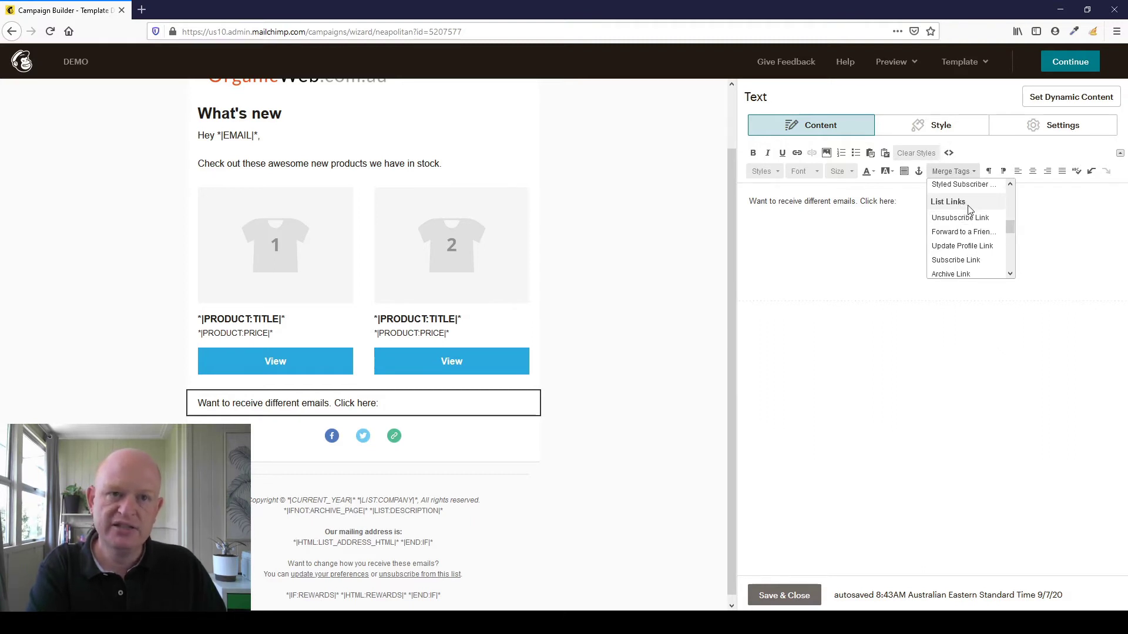
left_click(976, 247)
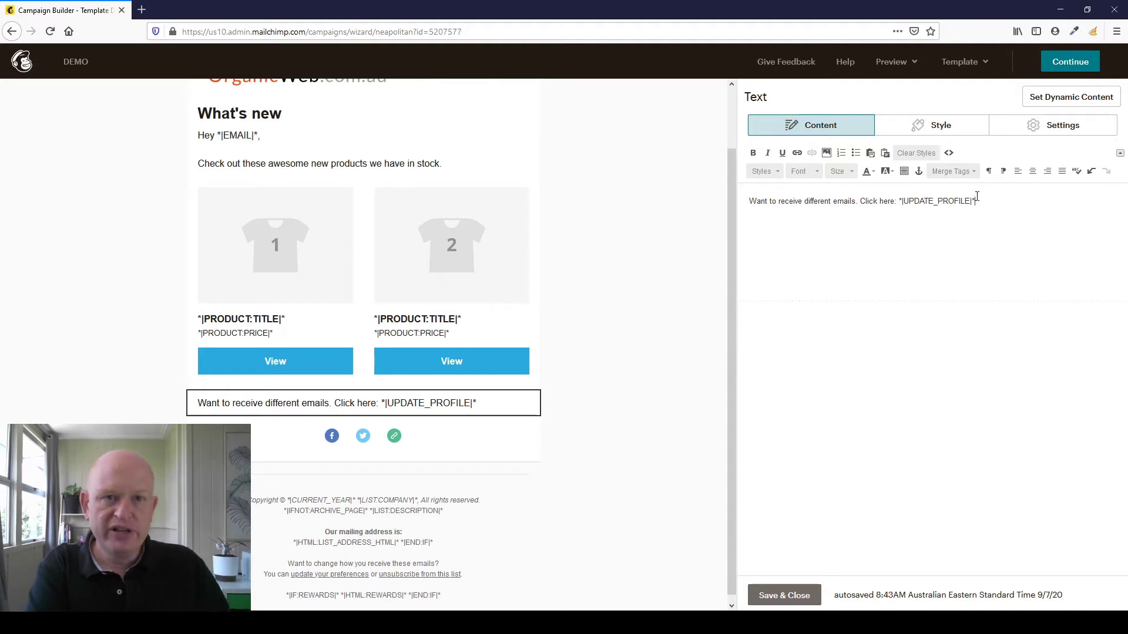
Copy the *|UPDATE_PROFILE|* merge tag from the text block, and save and close the block.
left_click_drag(977, 201, 900, 207)
key("ctrl+c")
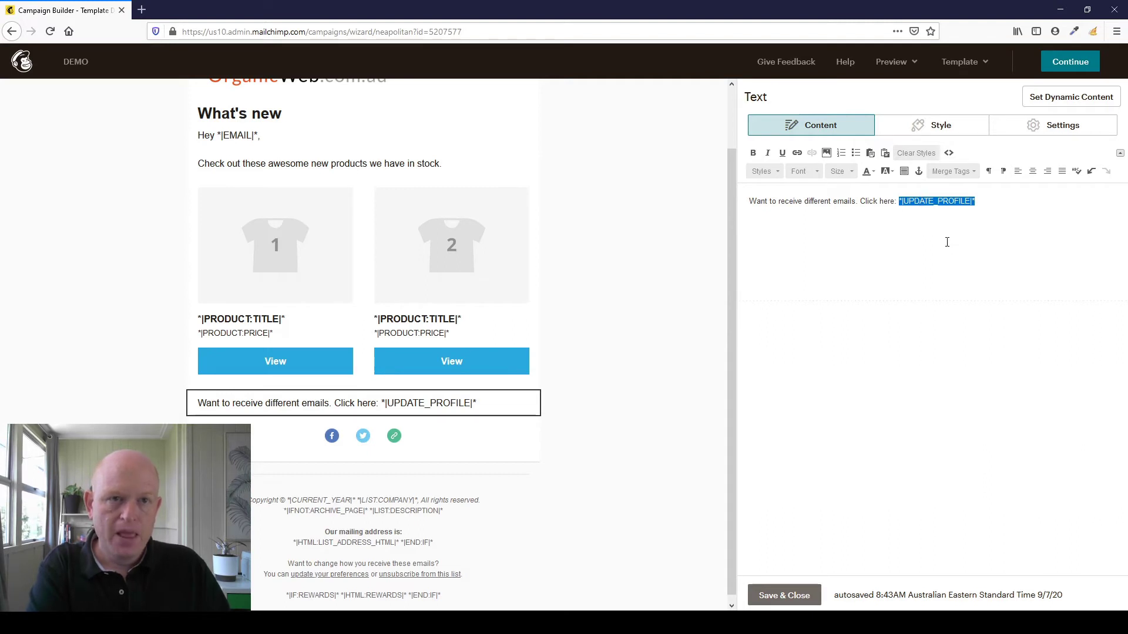
left_click(791, 596)
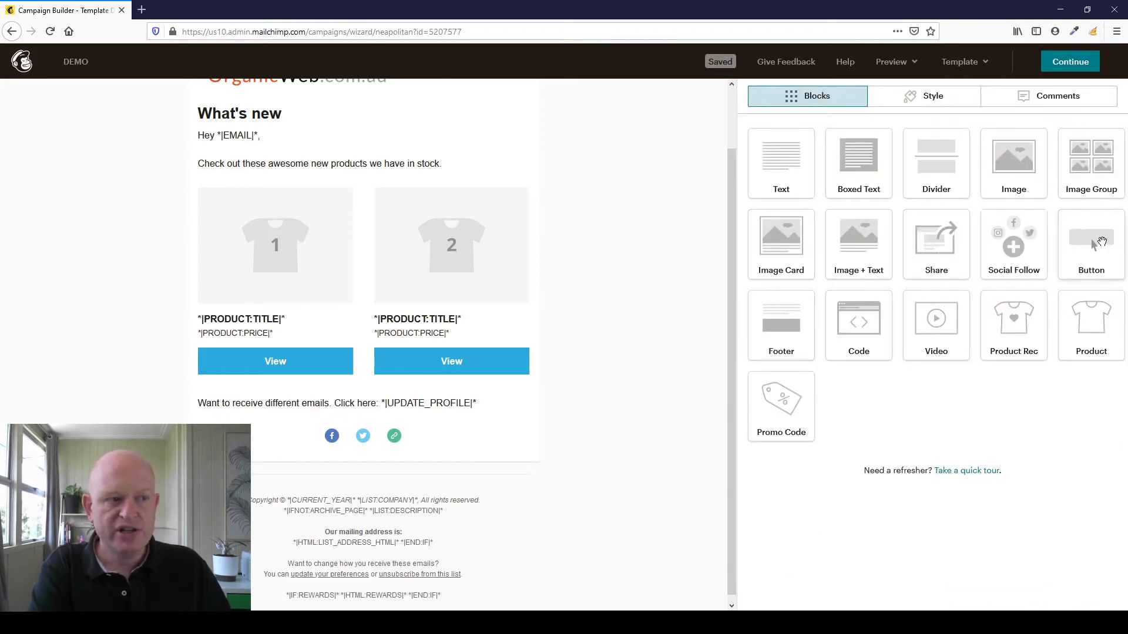
Add a button block beneath the "Want to receive different emails" text and label it "Update preferences".
left_click_drag(1093, 245, 416, 430)
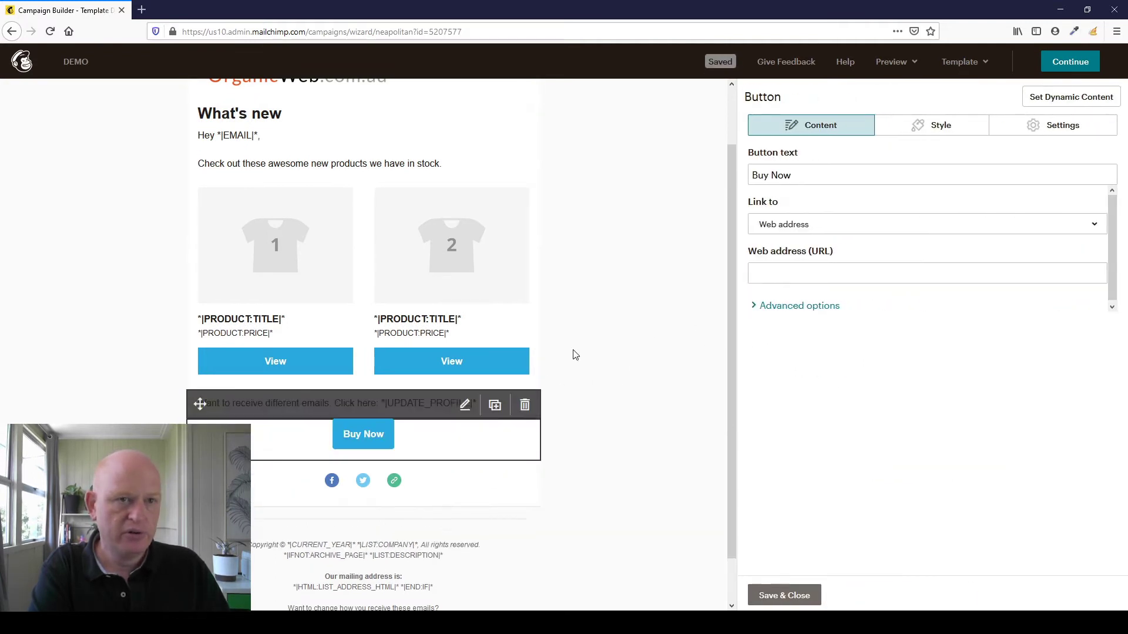
left_click(766, 176)
triple_click(767, 176)
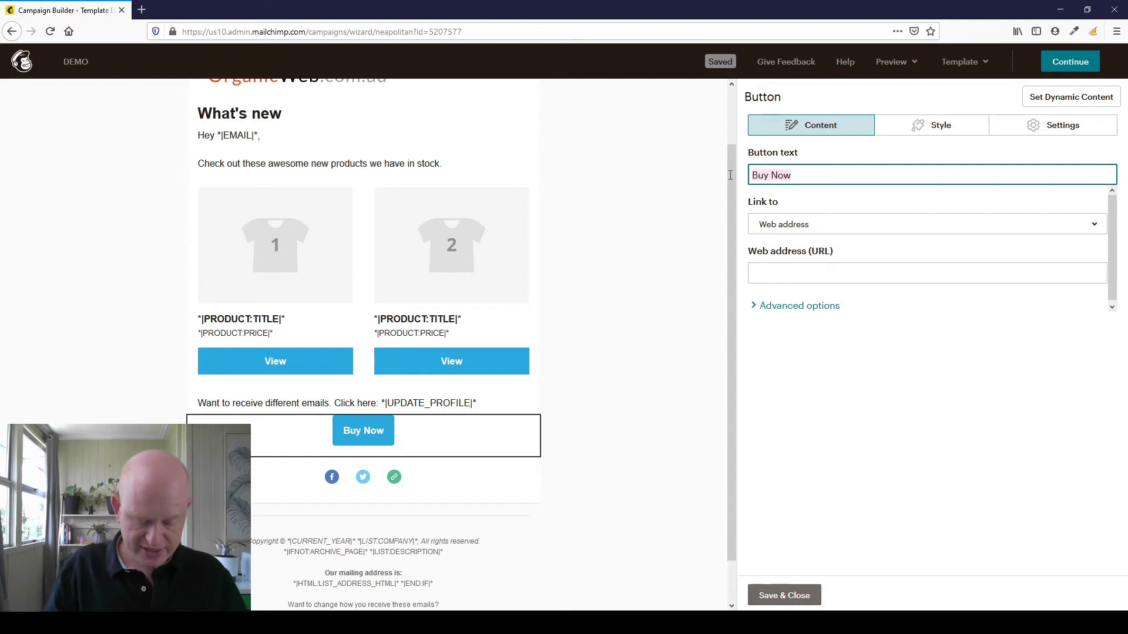
type("Update ")
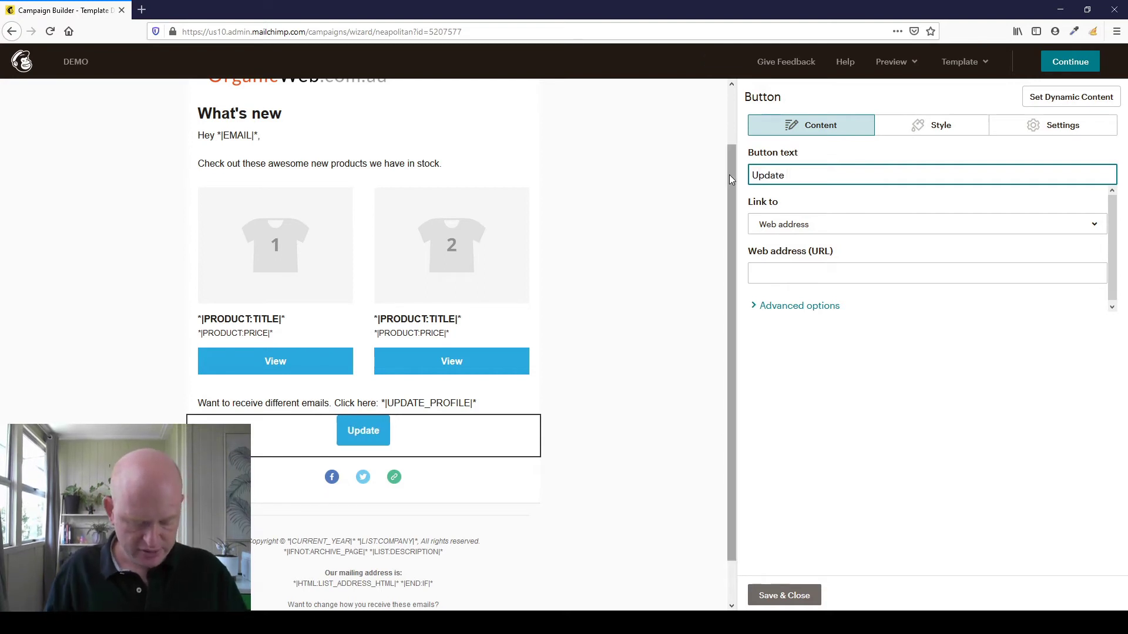
type("prefere")
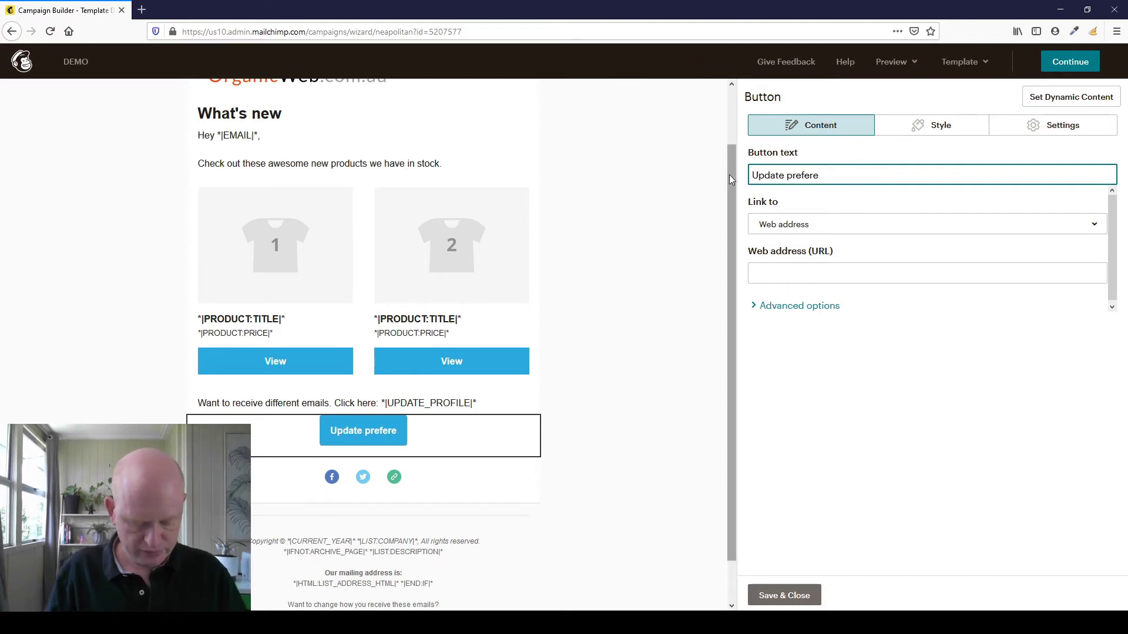
type("nces")
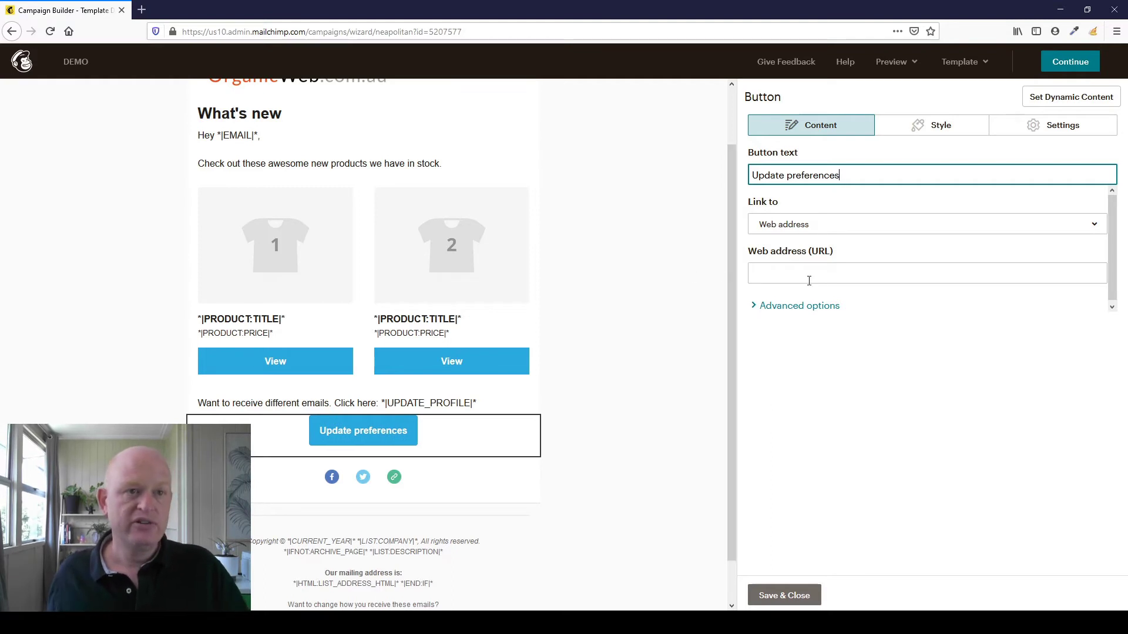
Link the button to the web address *|UPDATE_PROFILE|*, and save and close the block.
left_click(818, 276)
key("ctrl+v")
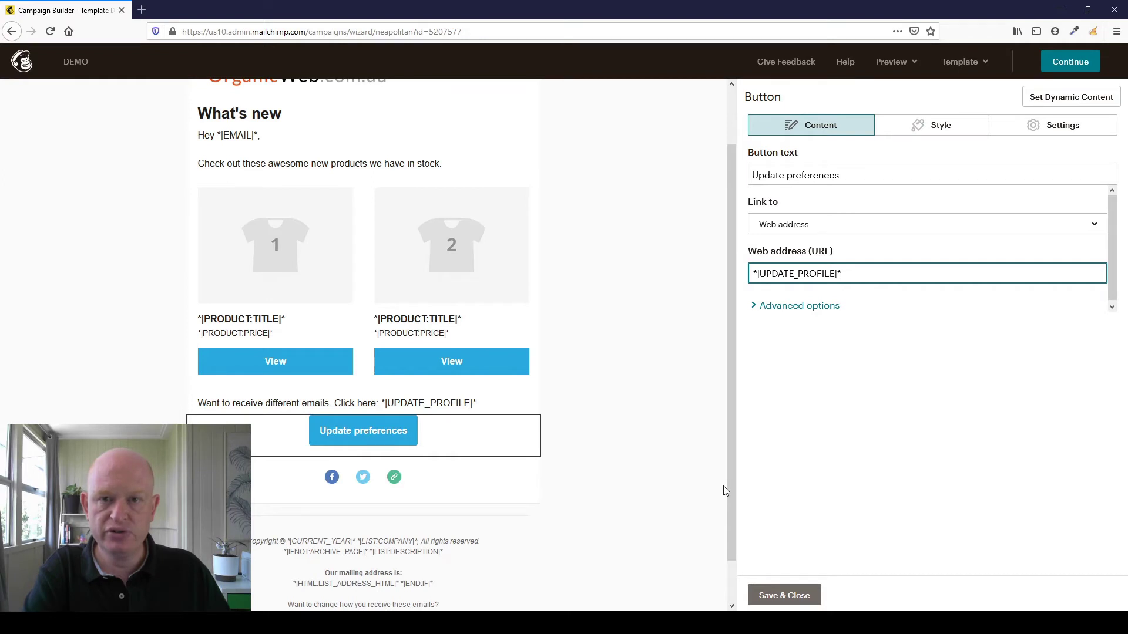
left_click(781, 596)
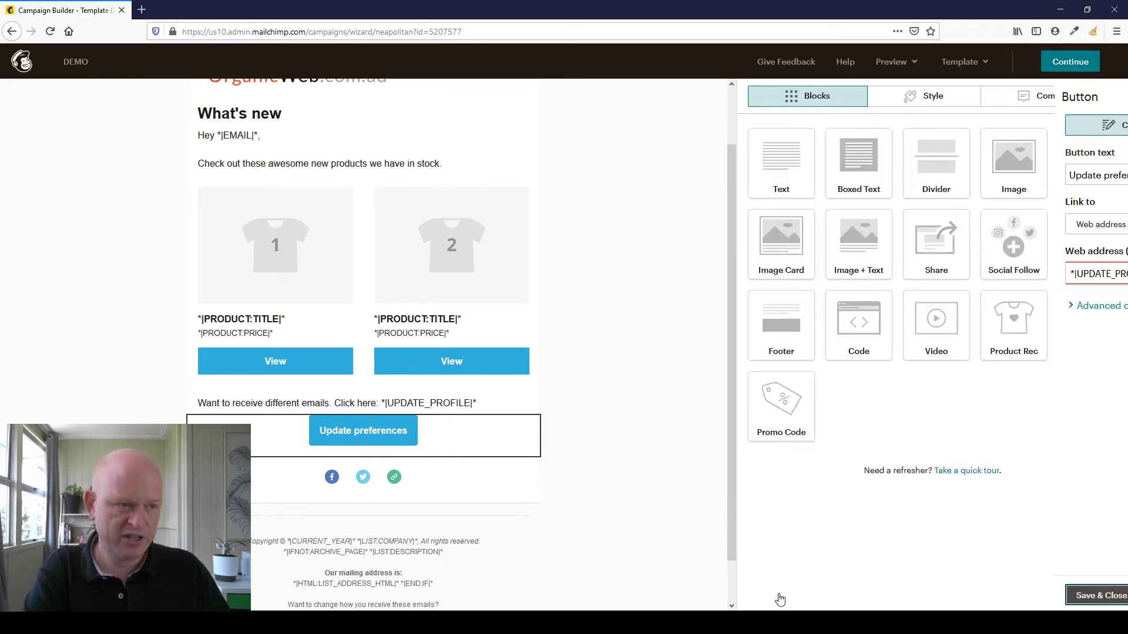
Make the "update your preferences" link in the email footer bold, and save and close the footer block.
scroll(646, 440, "down", 1)
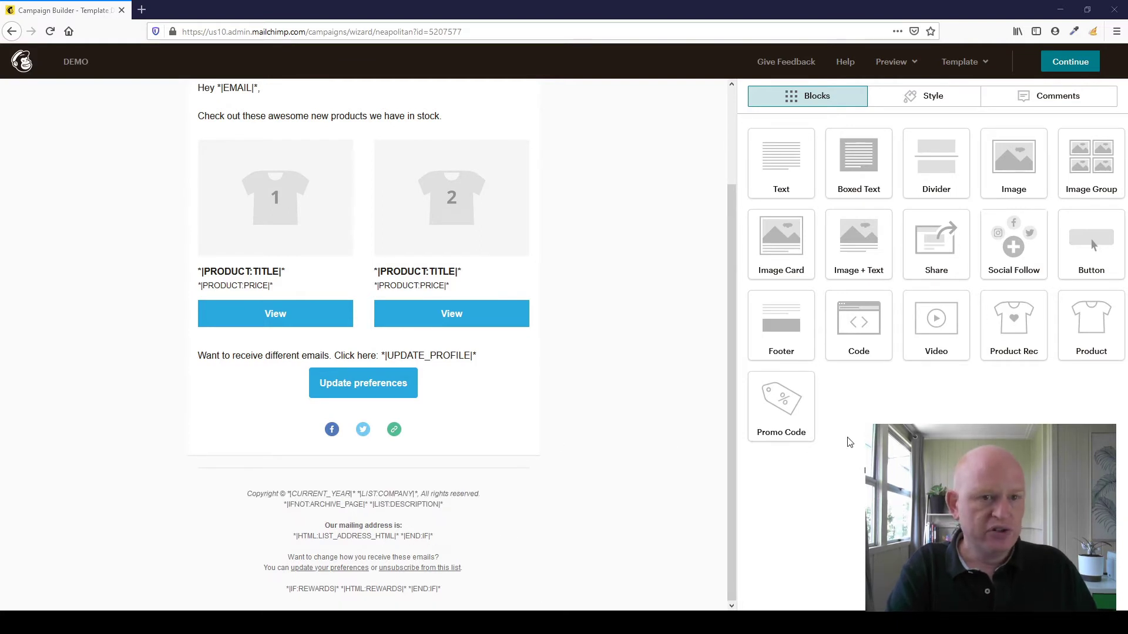
left_click(389, 499)
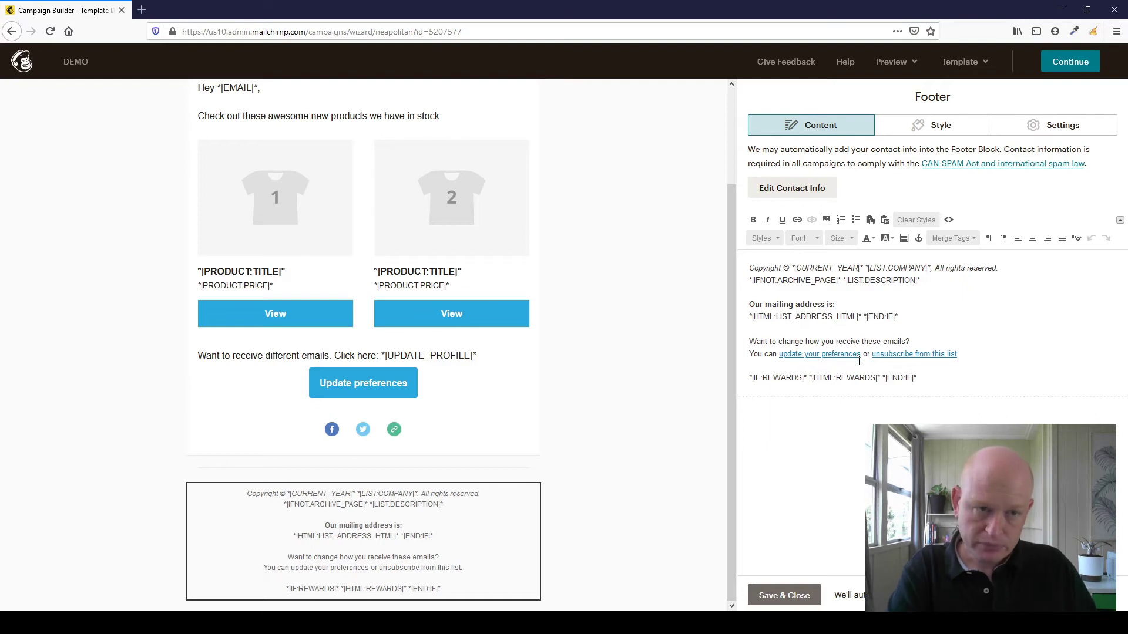
left_click_drag(863, 356, 747, 354)
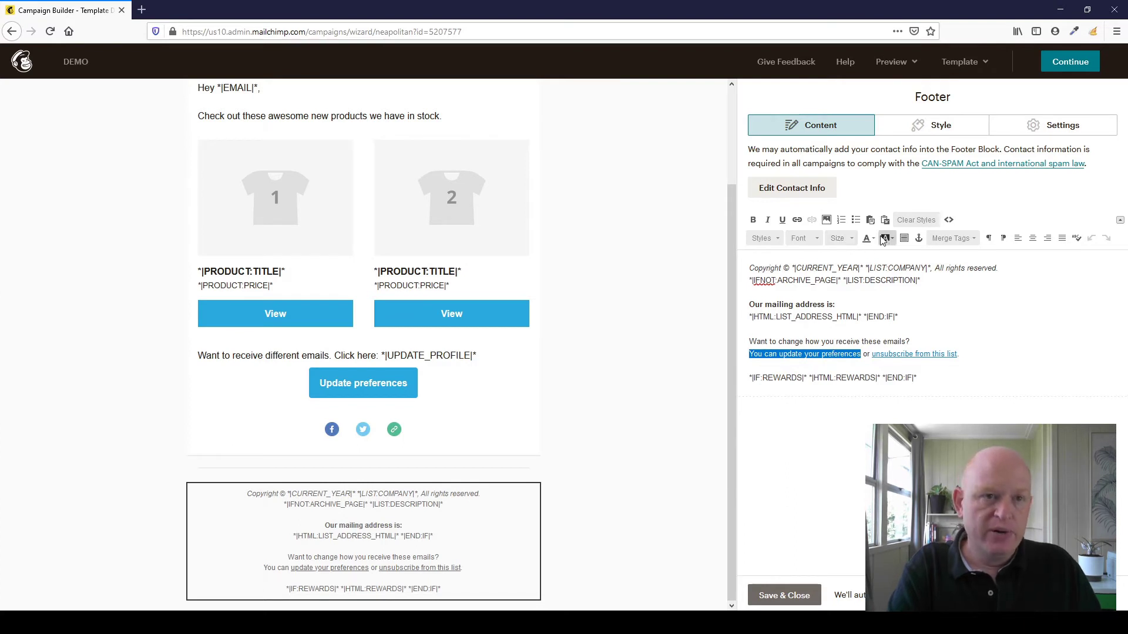
left_click(919, 379)
left_click_drag(779, 355, 860, 351)
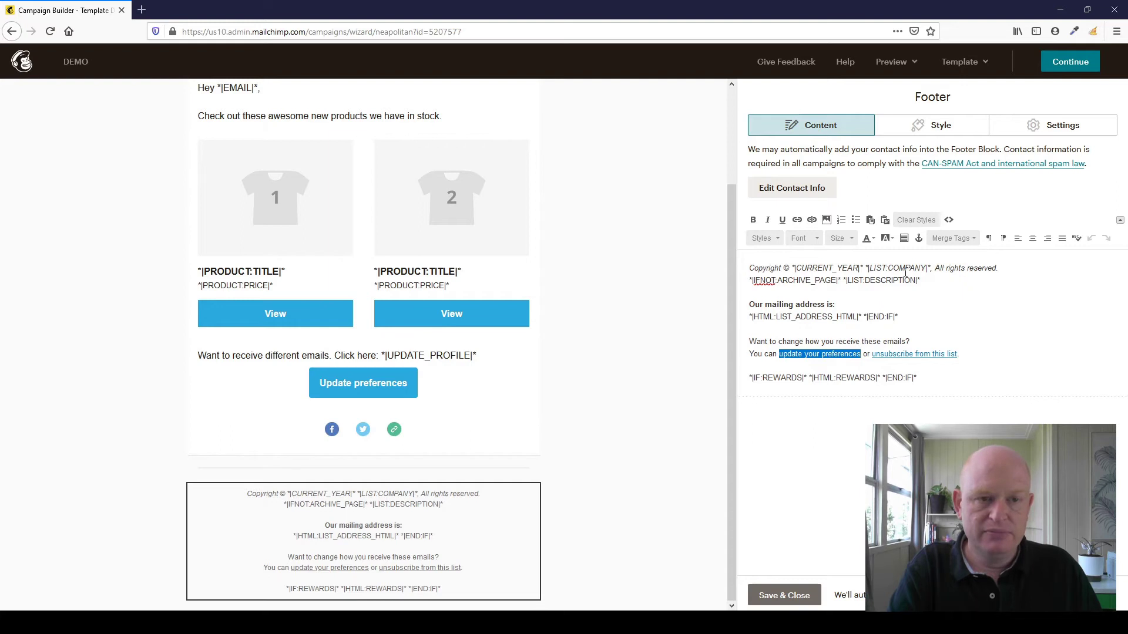
left_click(753, 219)
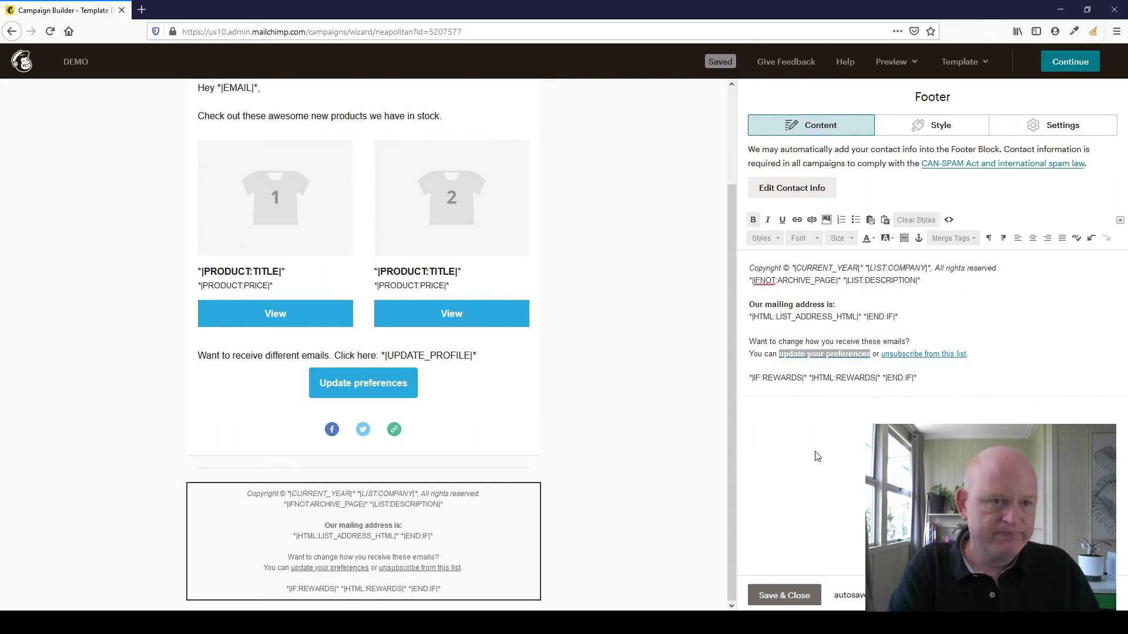
left_click(787, 595)
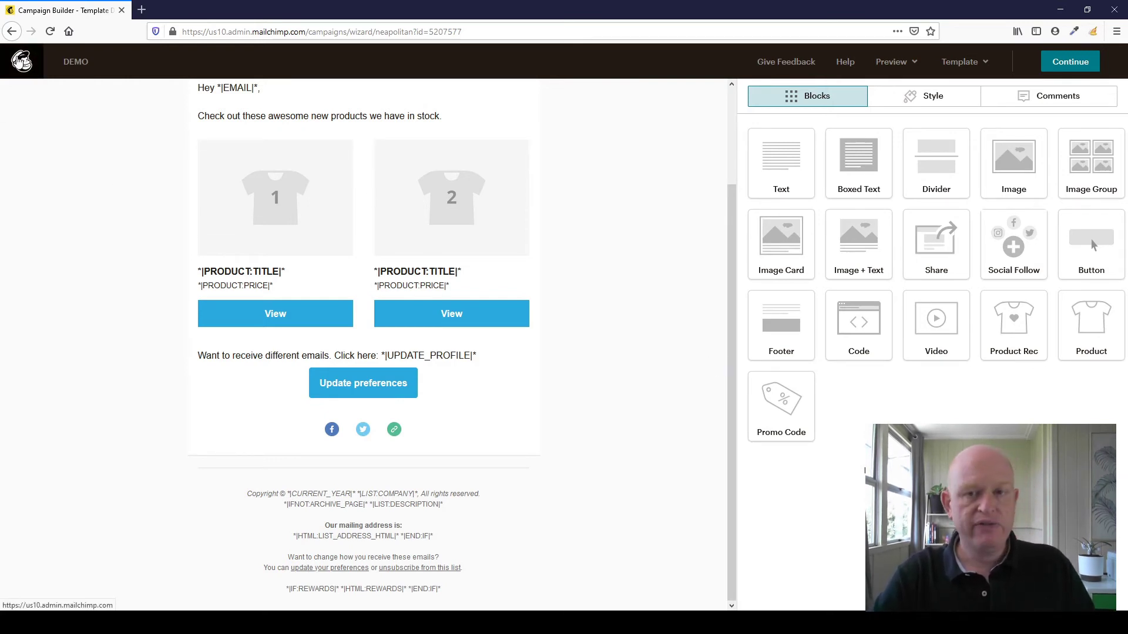
Leave the campaign designer and open the contact table of the OrganicWeb.com.au audience.
left_click(19, 66)
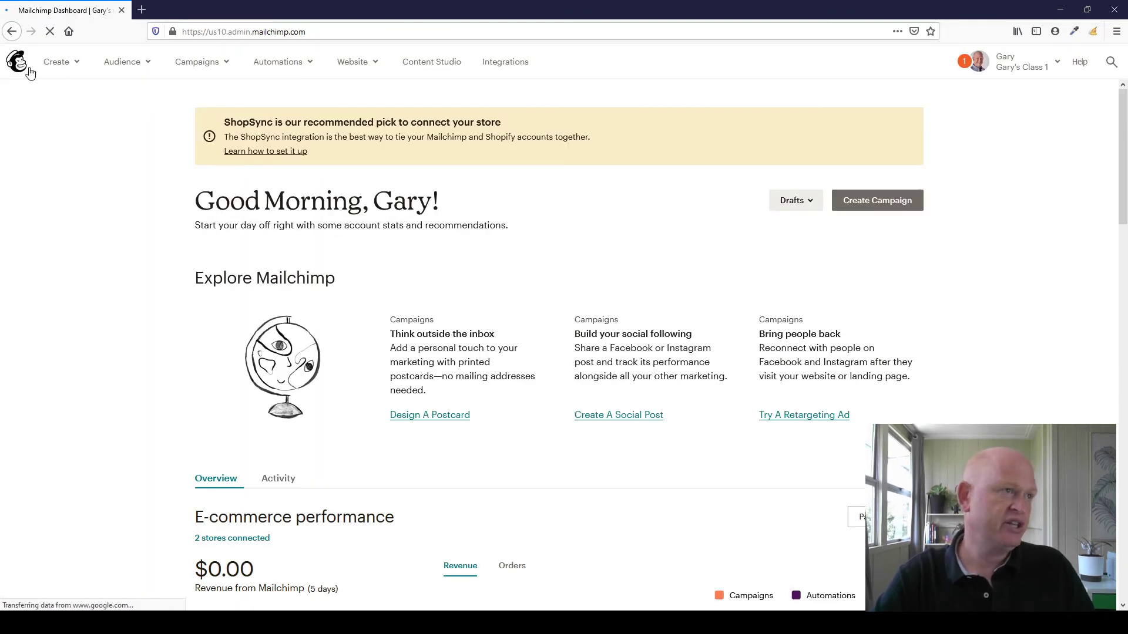
left_click(149, 66)
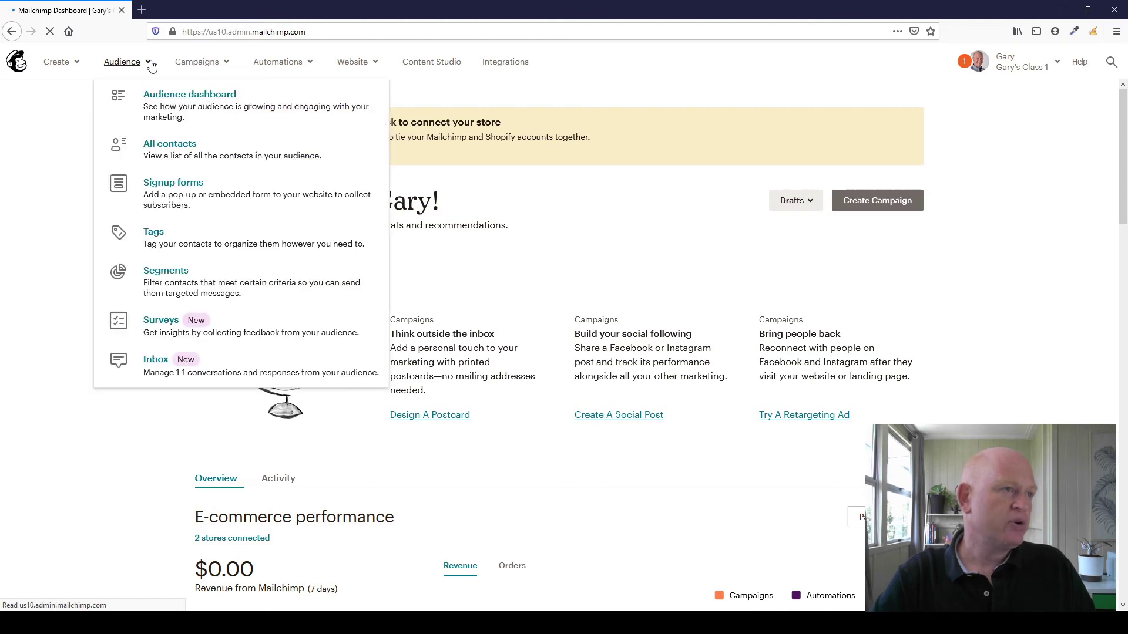
left_click(174, 110)
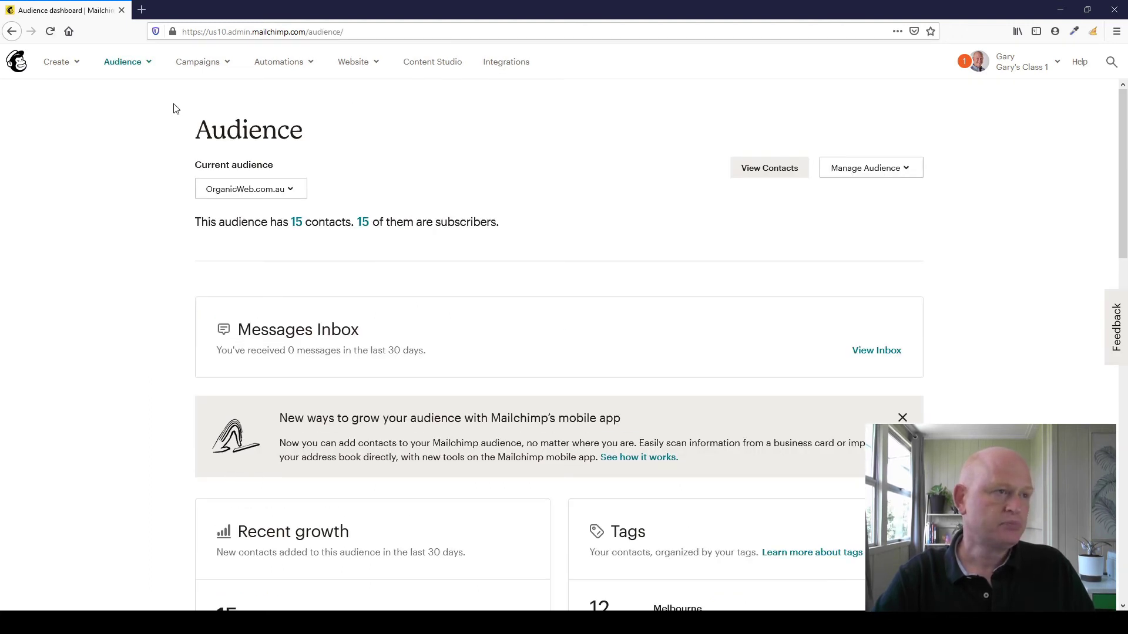
left_click(780, 169)
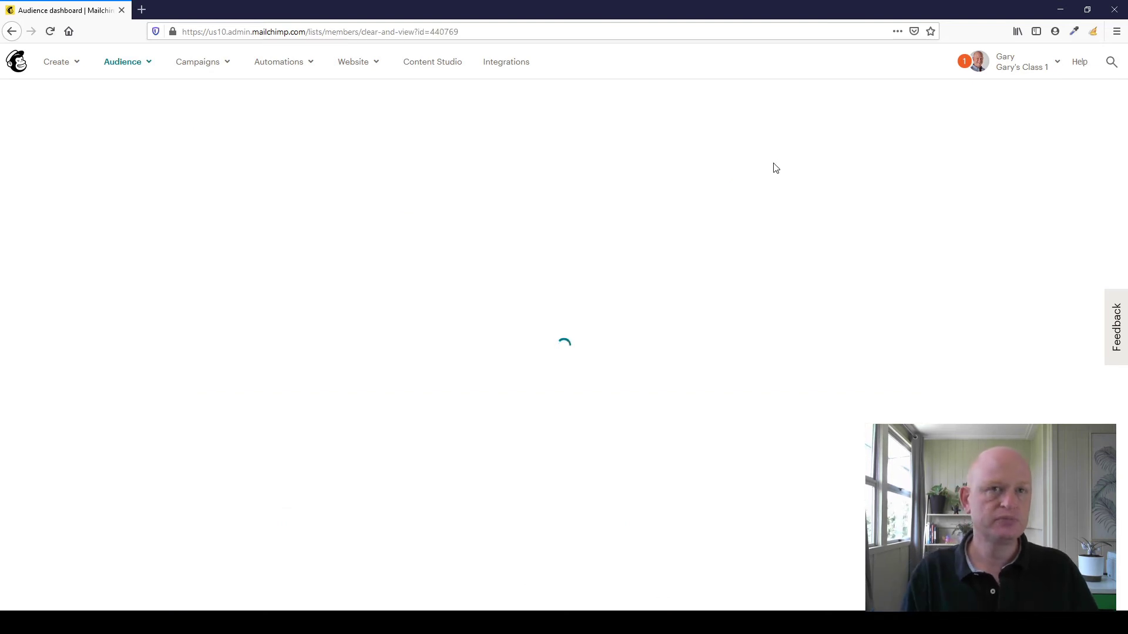
scroll(723, 212, "down", 3)
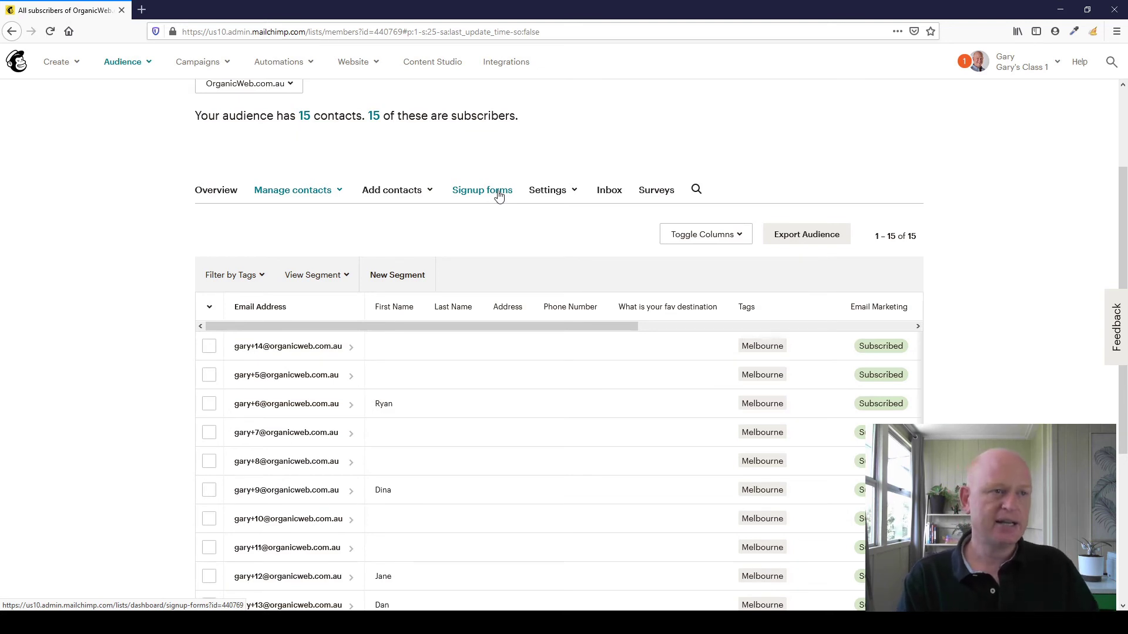
Open the Form builder among the OrganicWeb.com.au audience's signup forms.
left_click(498, 196)
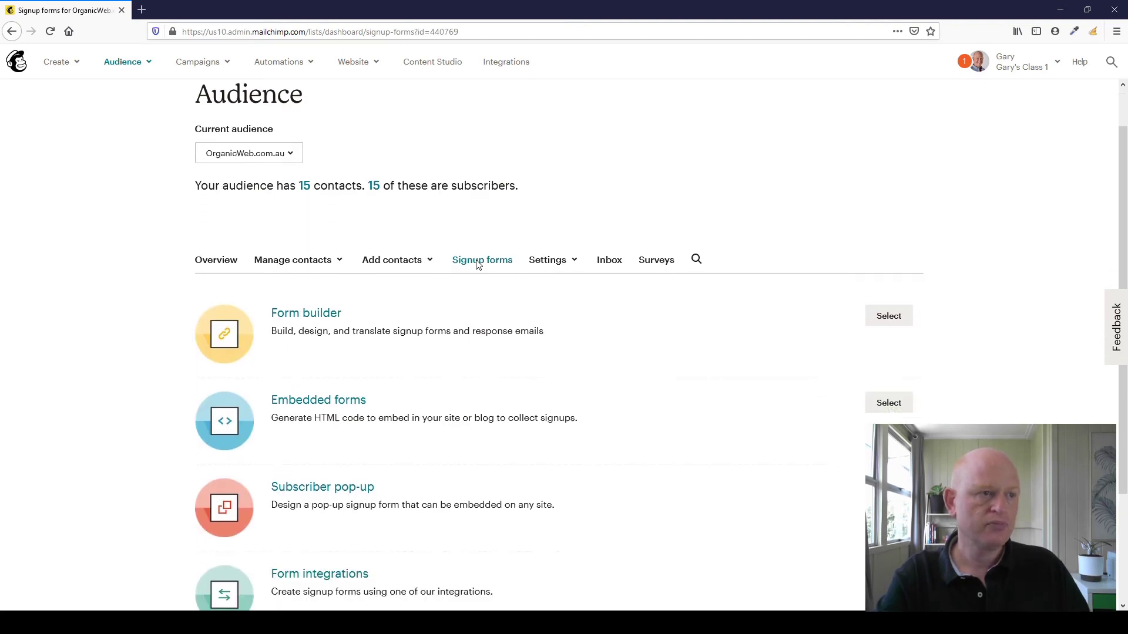
scroll(322, 222, "down", 2)
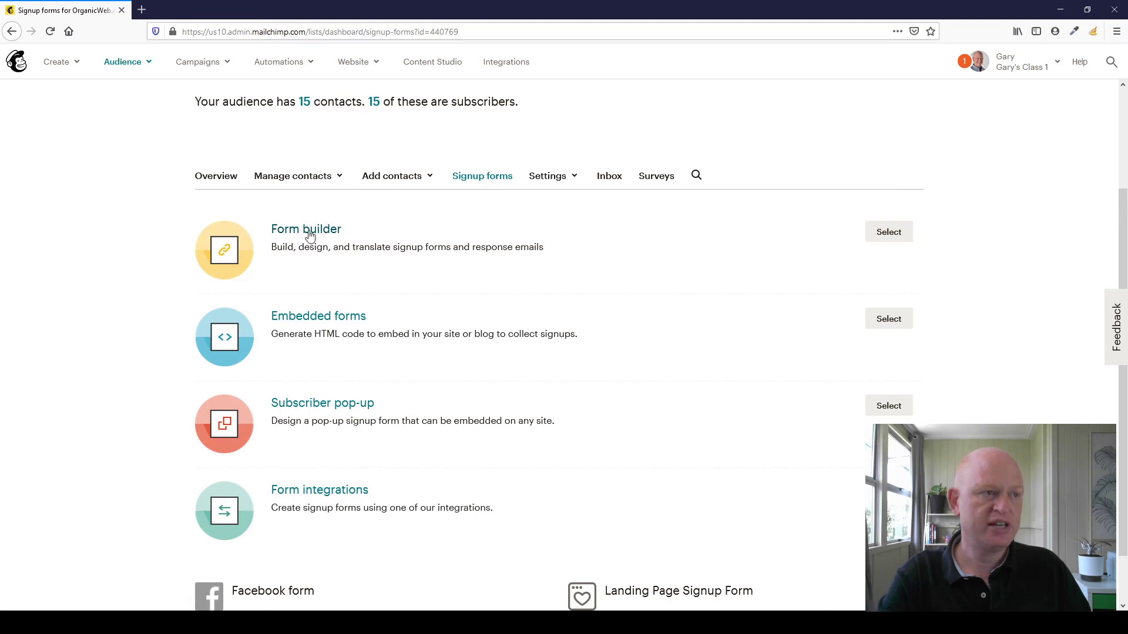
left_click(322, 232)
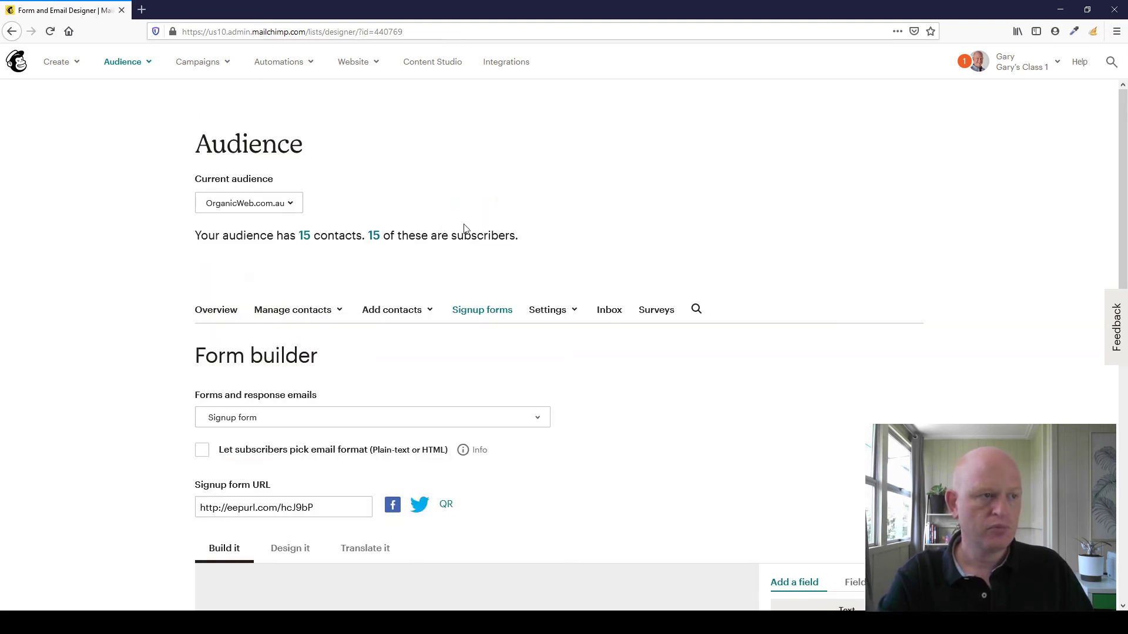
Examine the signup form's fields, from the email address through the hidden fields to the favourite-destination question.
scroll(523, 253, "down", 3)
scroll(526, 254, "down", 1)
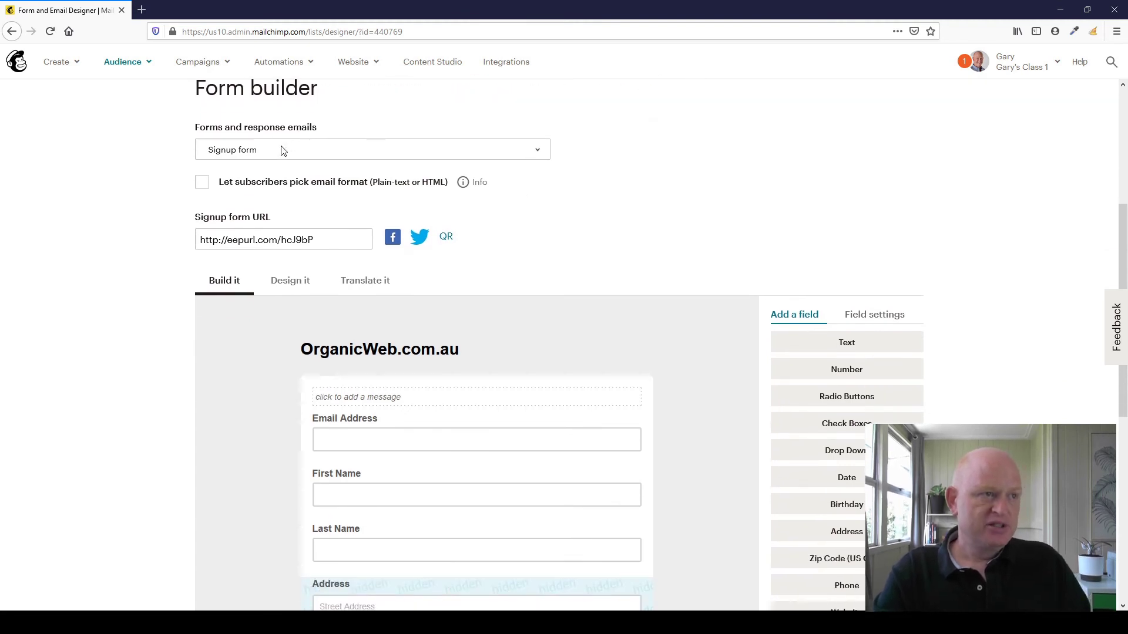
mouse_move(640, 359)
scroll(637, 356, "down", 5)
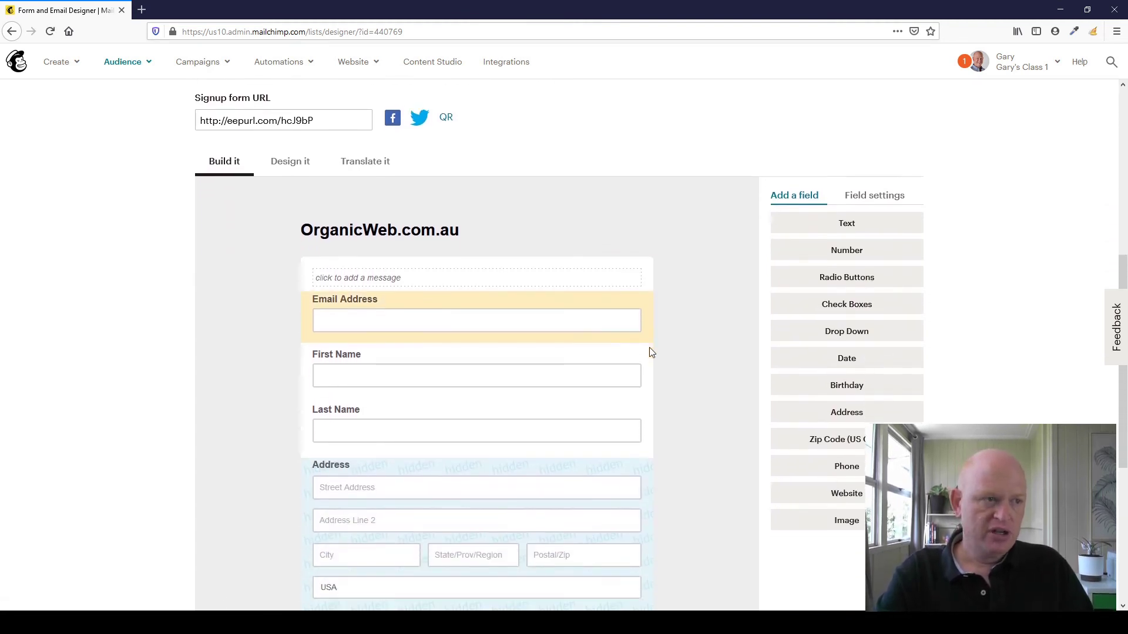
scroll(702, 335, "down", 2)
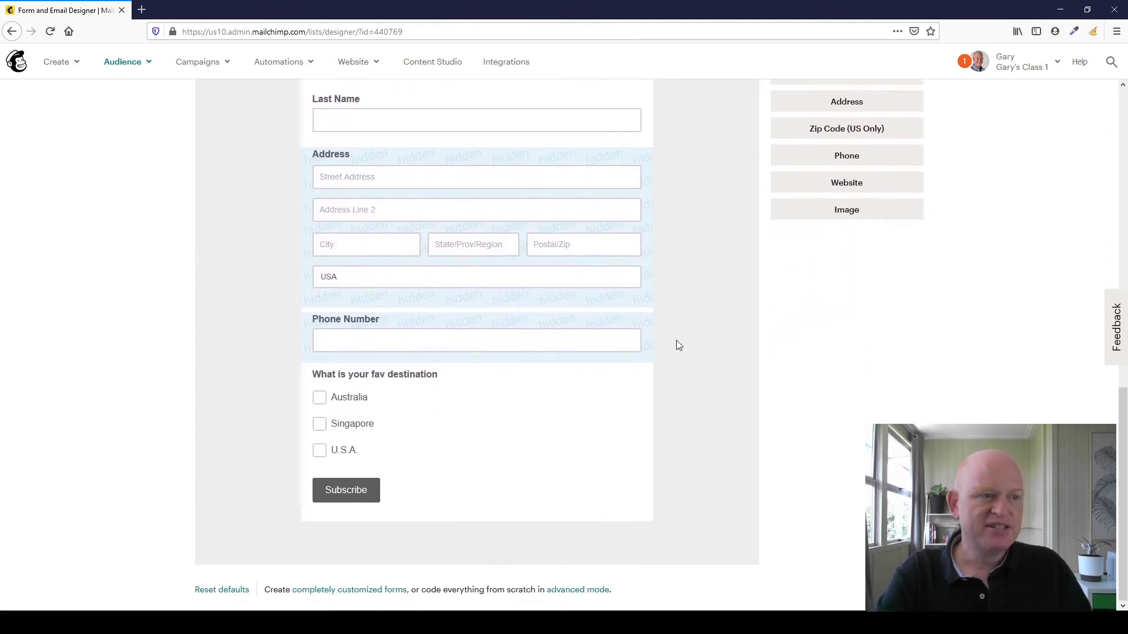
scroll(675, 345, "up", 2)
scroll(678, 345, "up", 1)
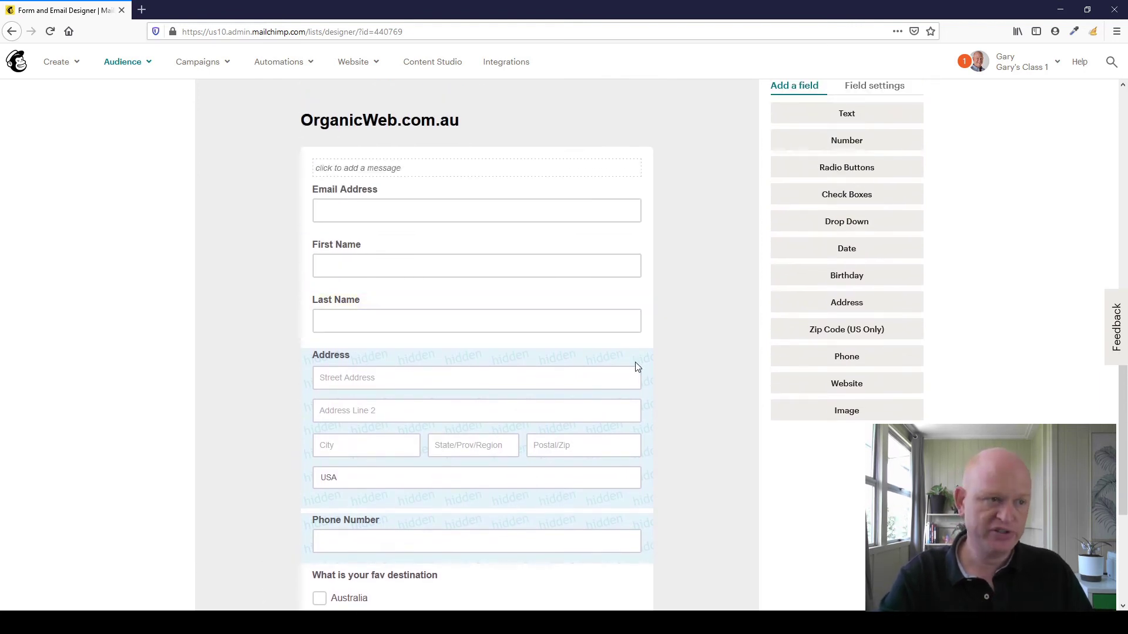
Try the Visible option for the Address field and return its visibility to Hidden.
left_click(537, 354)
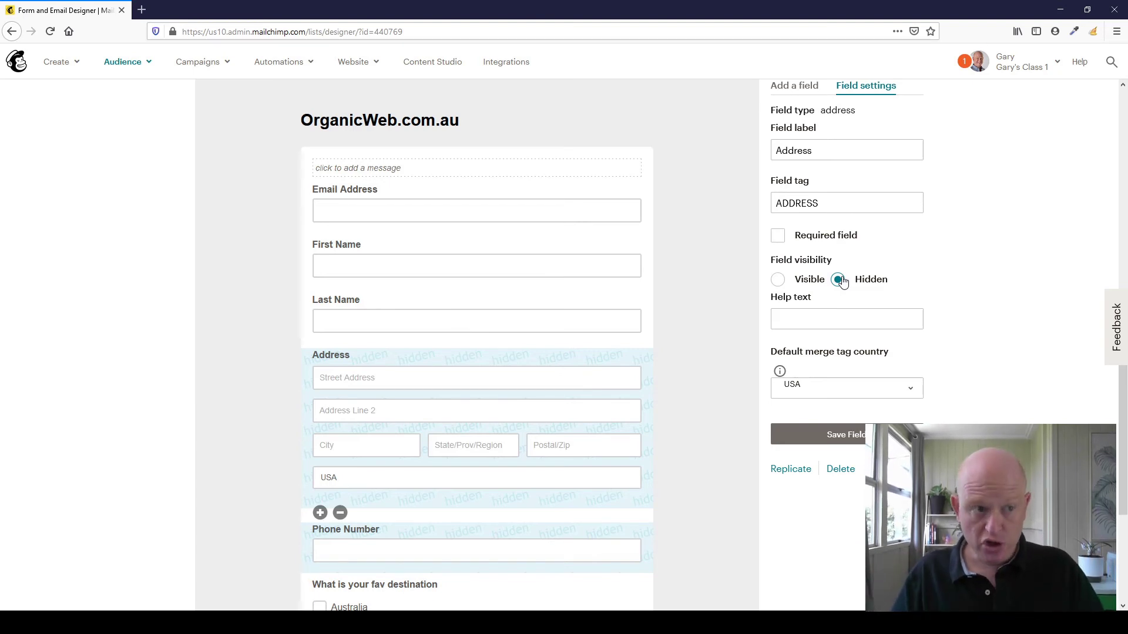
left_click(777, 281)
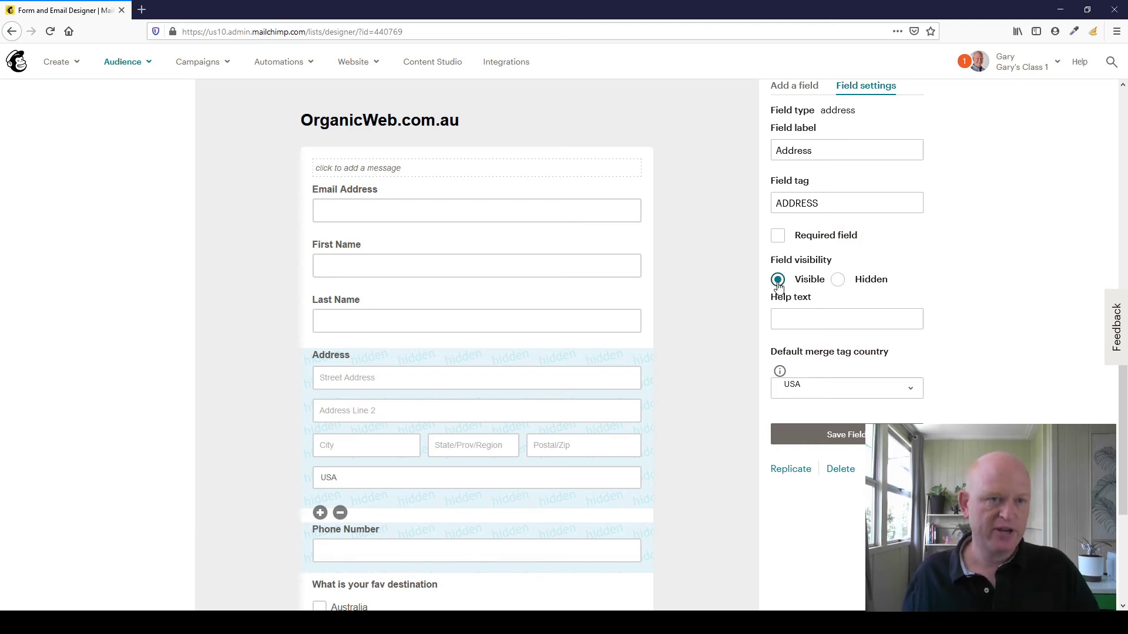
left_click(837, 281)
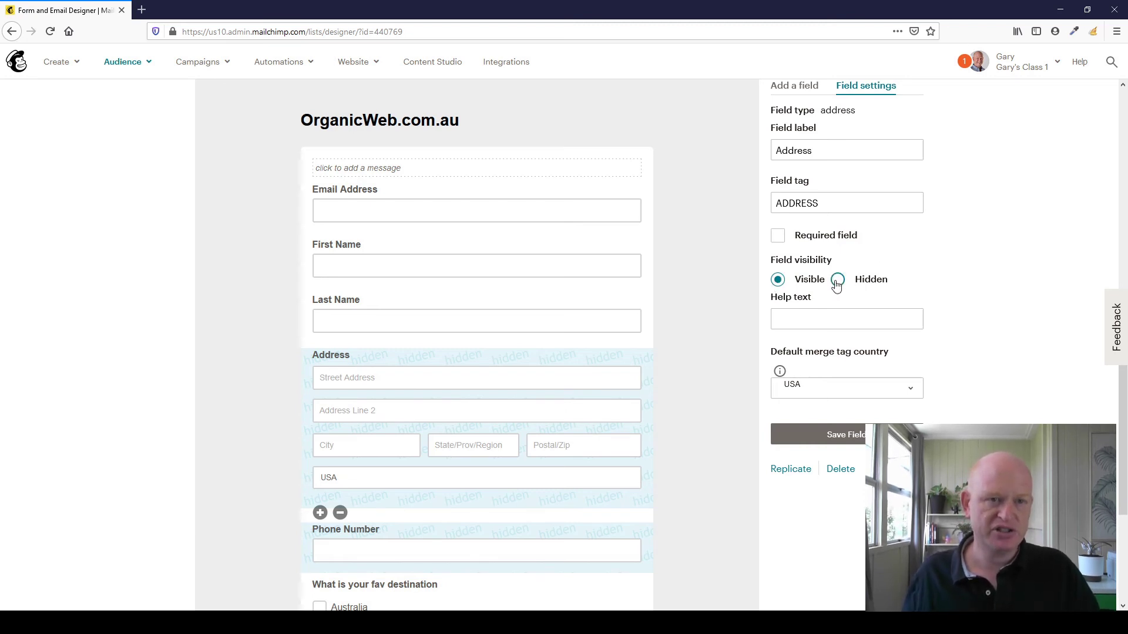
Review the signup form's layout again, comparing its visible fields, hidden fields and destination checkboxes.
scroll(593, 376, "down", 3)
scroll(596, 401, "down", 1)
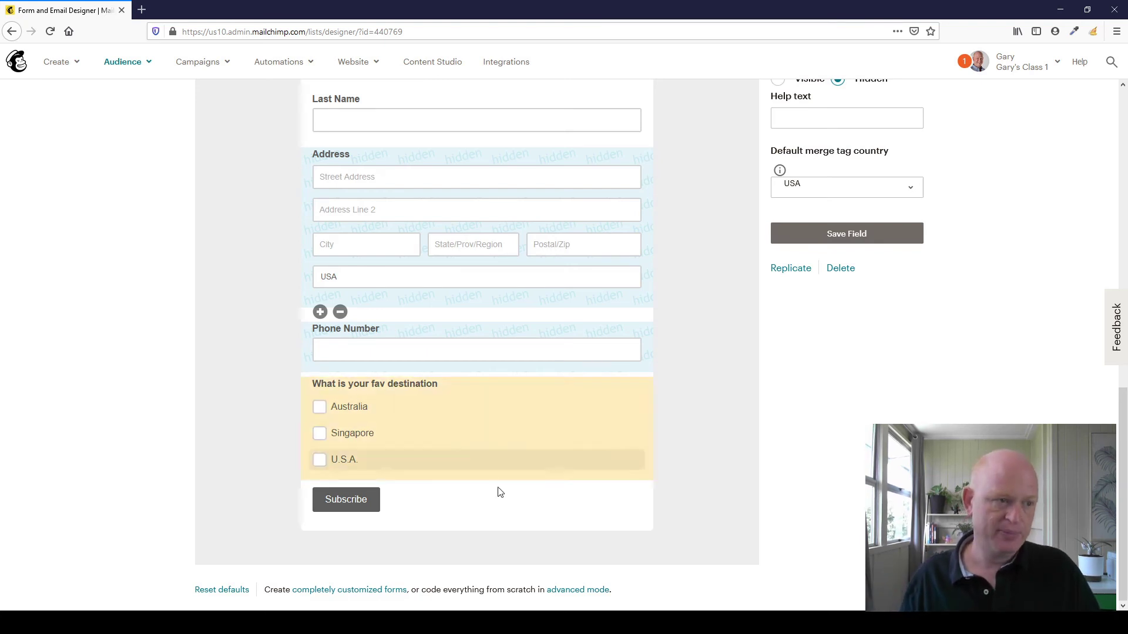
scroll(497, 492, "up", 5)
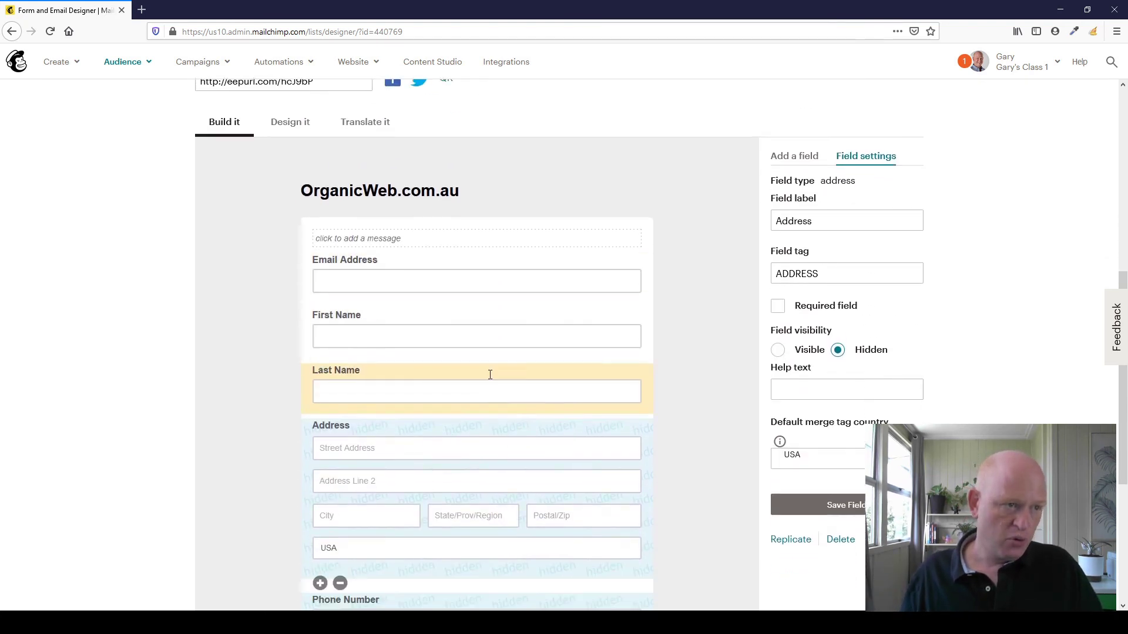
scroll(489, 375, "down", 5)
scroll(490, 379, "up", 5)
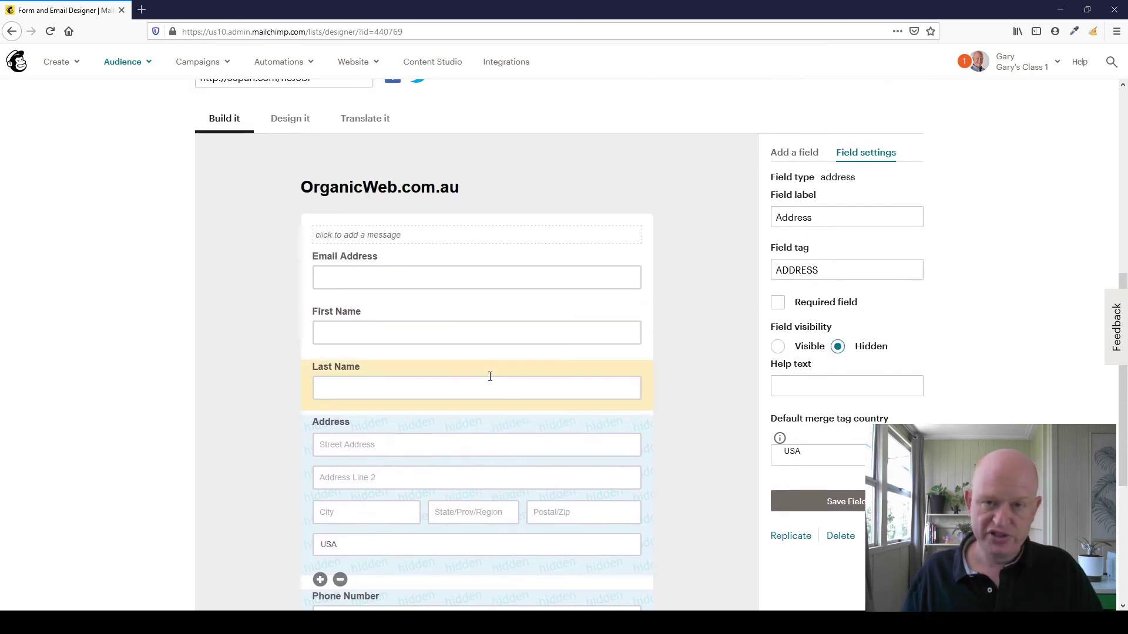
scroll(490, 376, "up", 4)
scroll(488, 382, "down", 4)
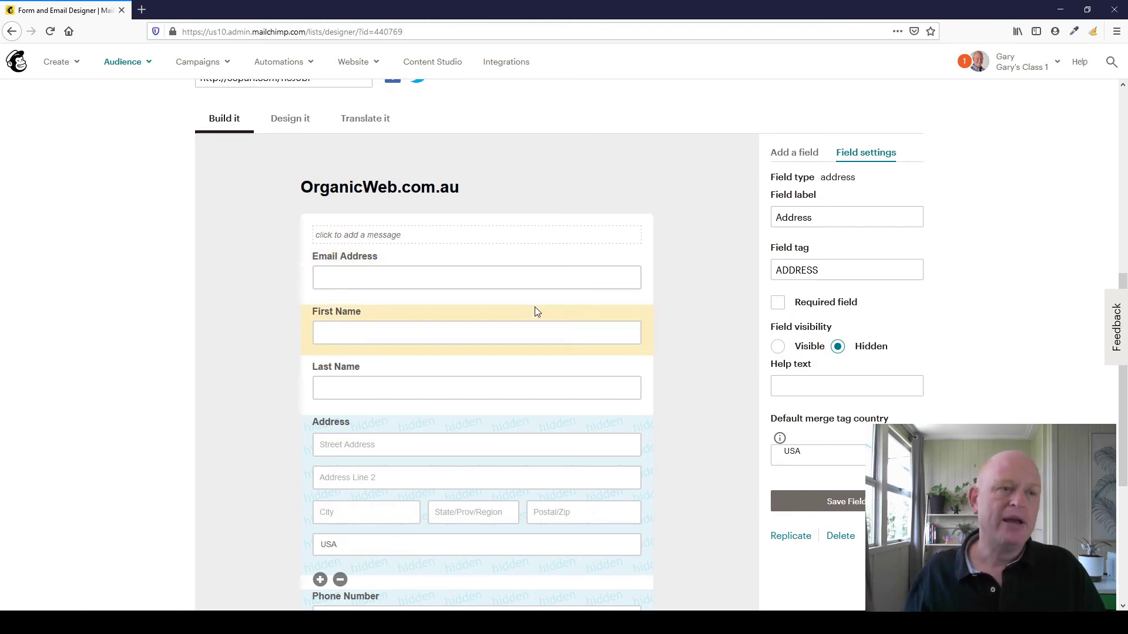
scroll(701, 351, "down", 3)
scroll(701, 351, "up", 5)
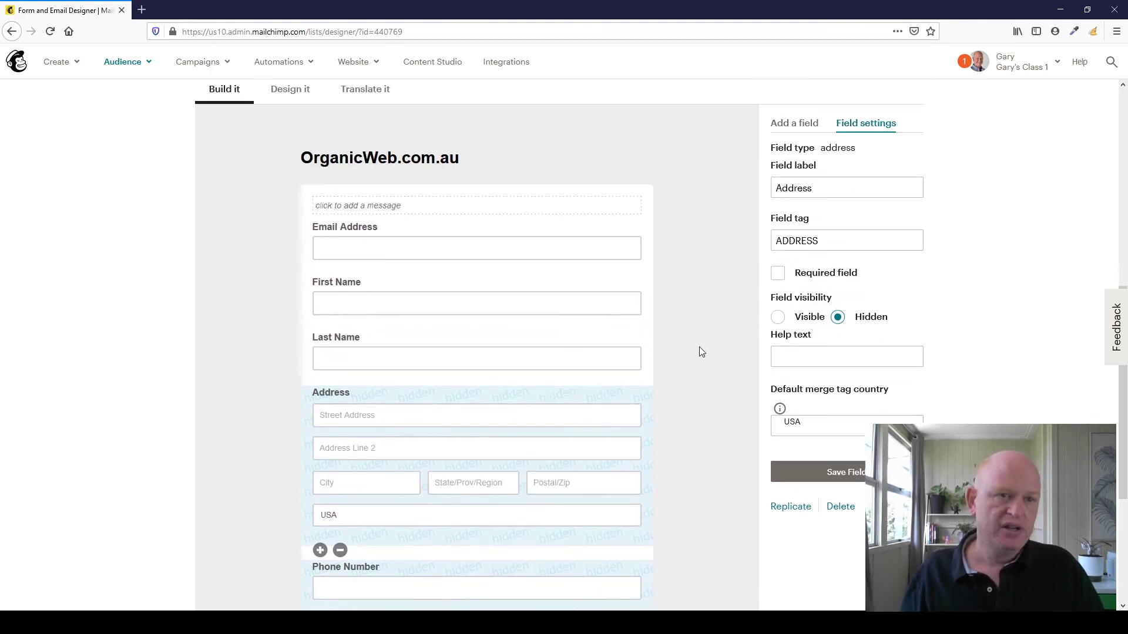
scroll(701, 351, "up", 2)
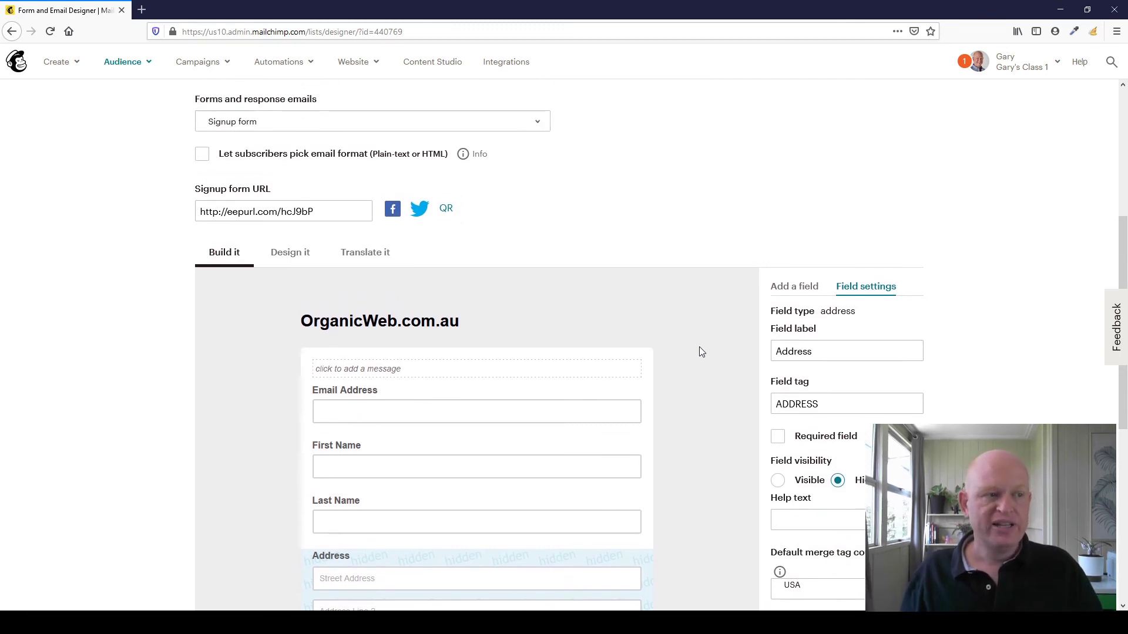
scroll(699, 352, "down", 2)
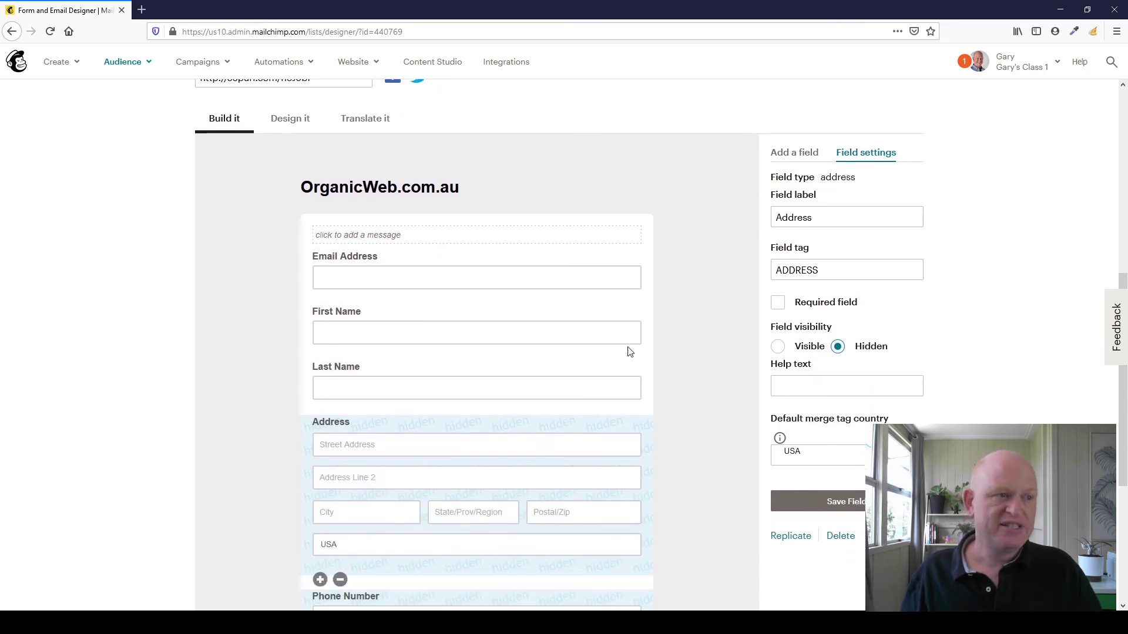
Try making the First Name field required and clear that requirement again.
left_click(520, 319)
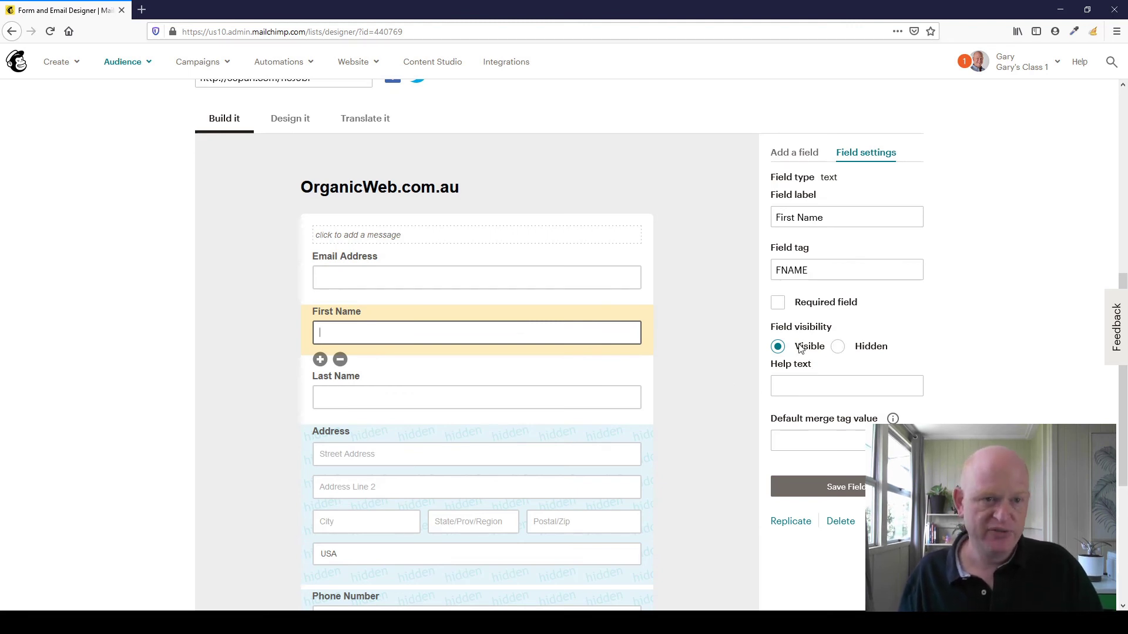
left_click(778, 305)
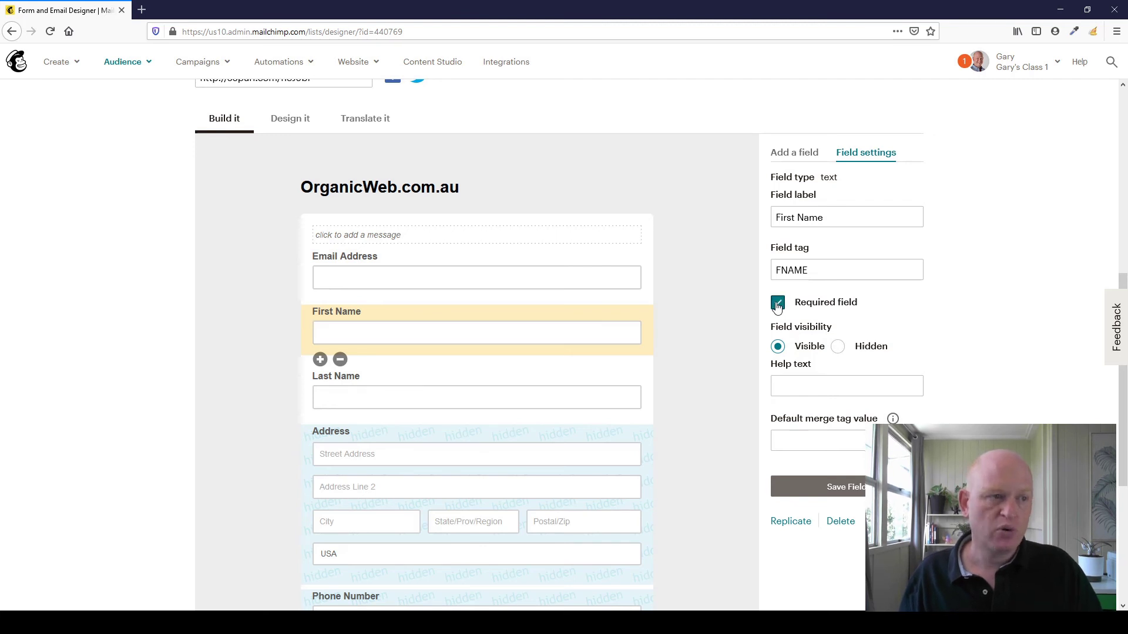
left_click(778, 305)
left_click(700, 323)
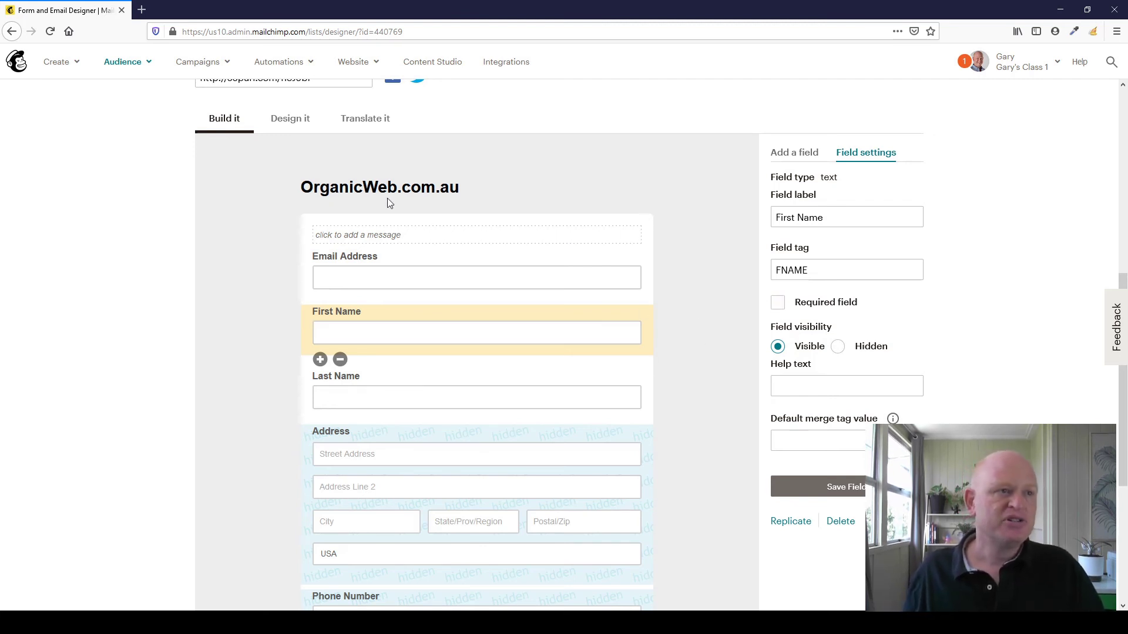
Replace the signup form's OrganicWeb.com.au header text with the orange OrganicWeb logo image from My Files.
mouse_move(565, 189)
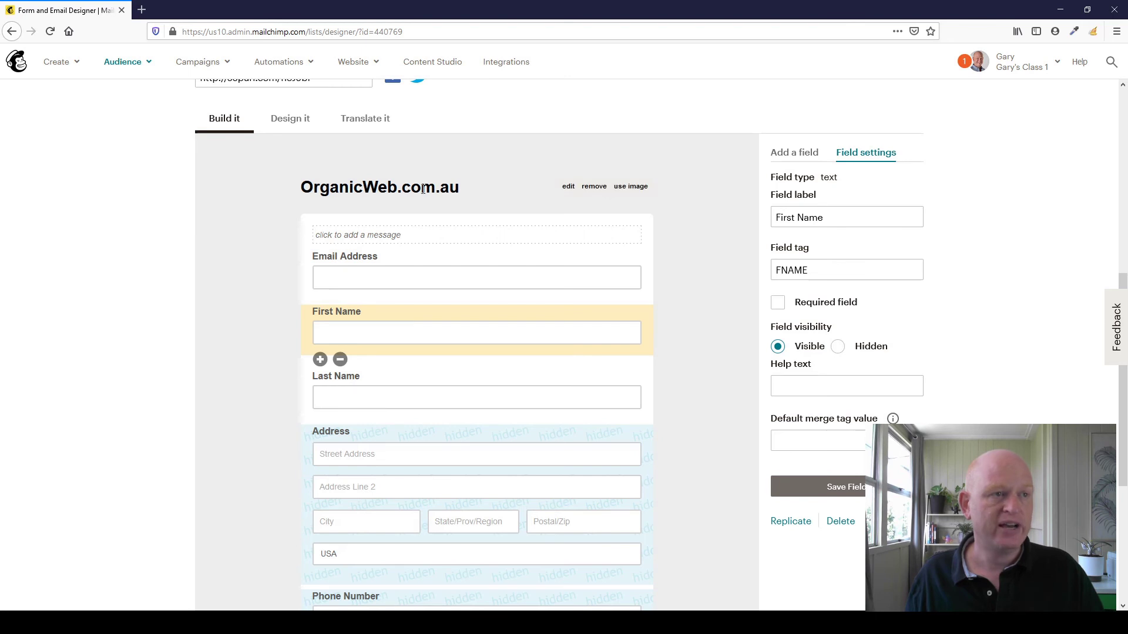
left_click(632, 186)
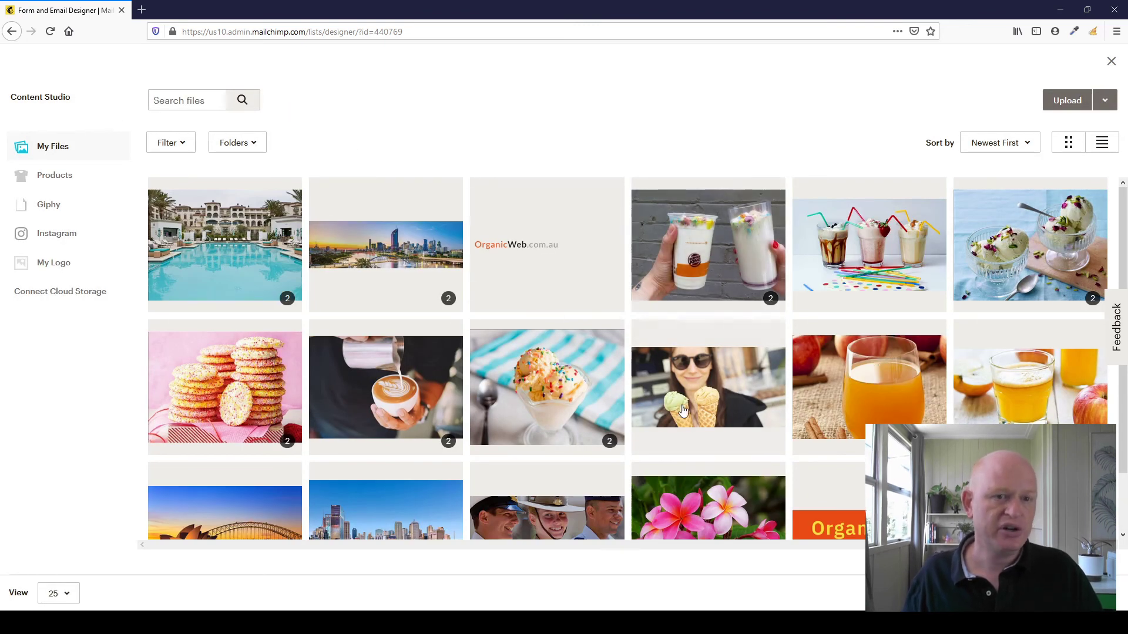
scroll(750, 440, "down", 2)
left_click(840, 433)
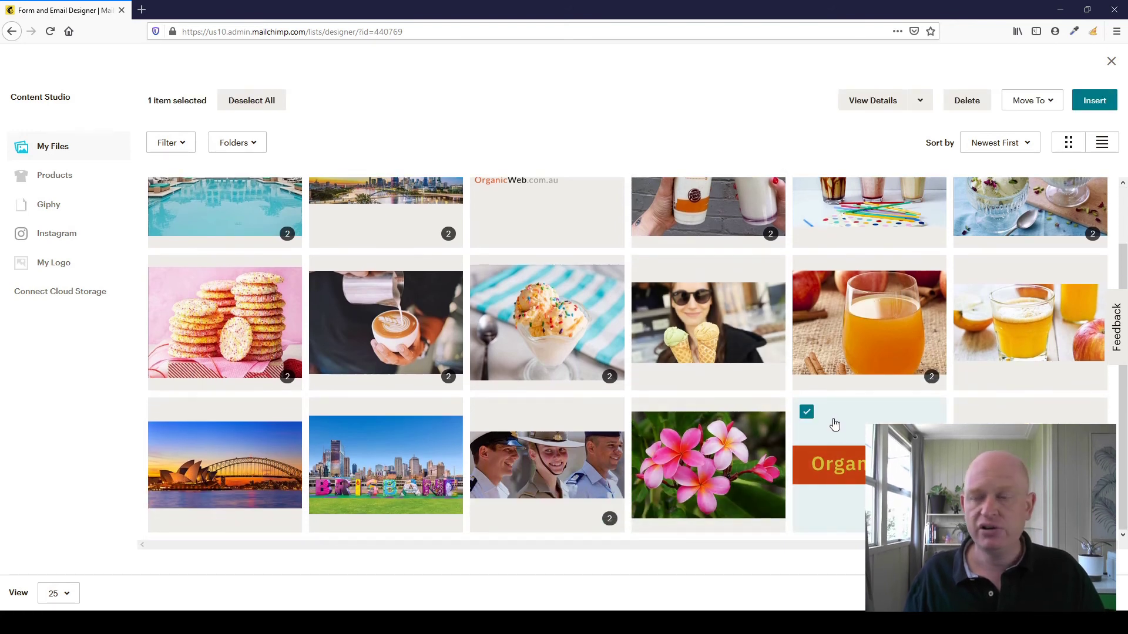
left_click(1096, 106)
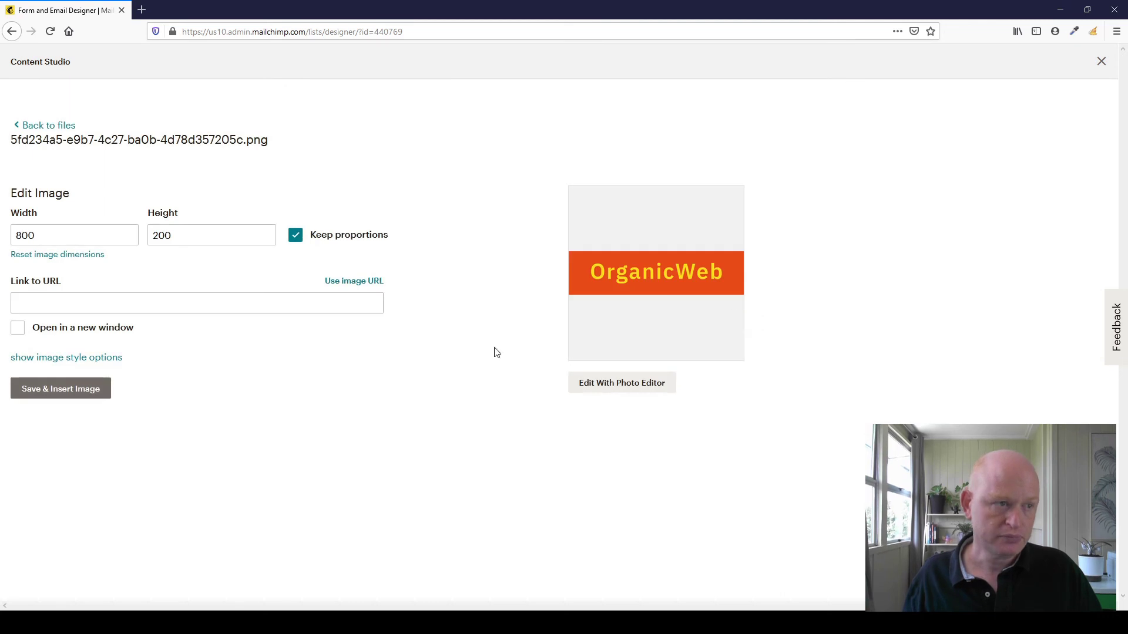
left_click(74, 391)
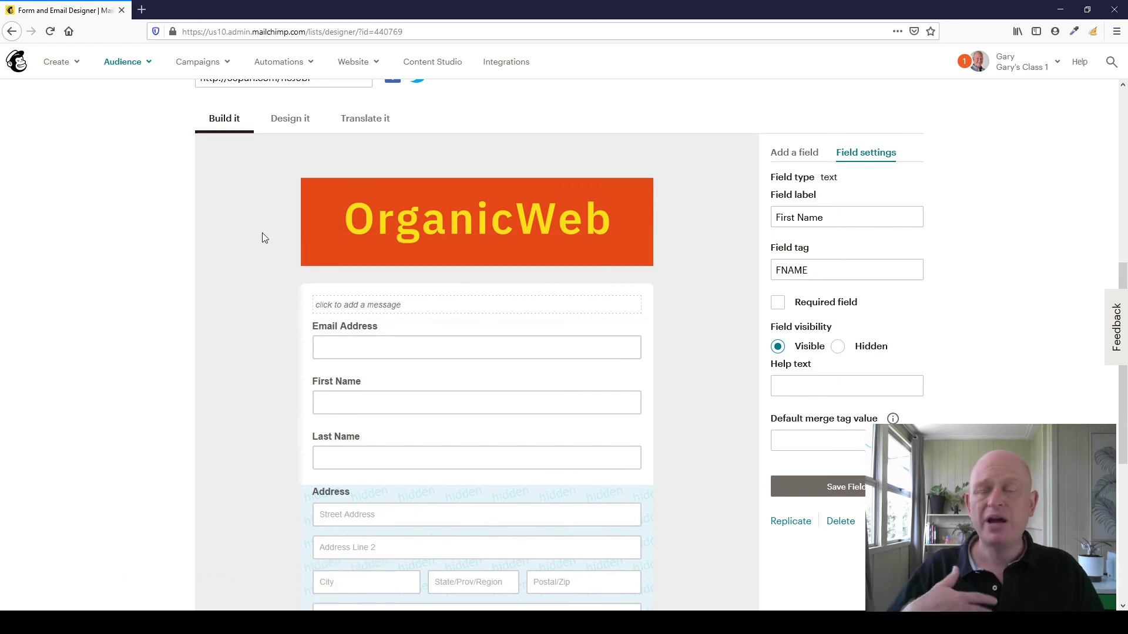
Switch the form builder from the signup form to the Update profile form and look through its fields.
left_click(305, 120)
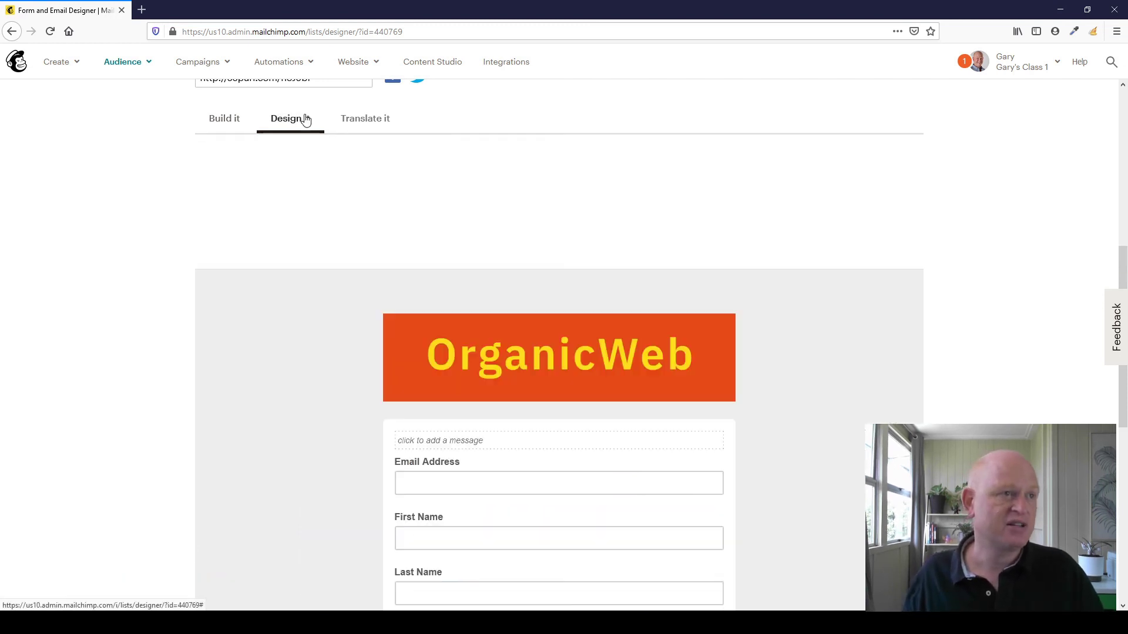
left_click(229, 130)
scroll(476, 223, "up", 3)
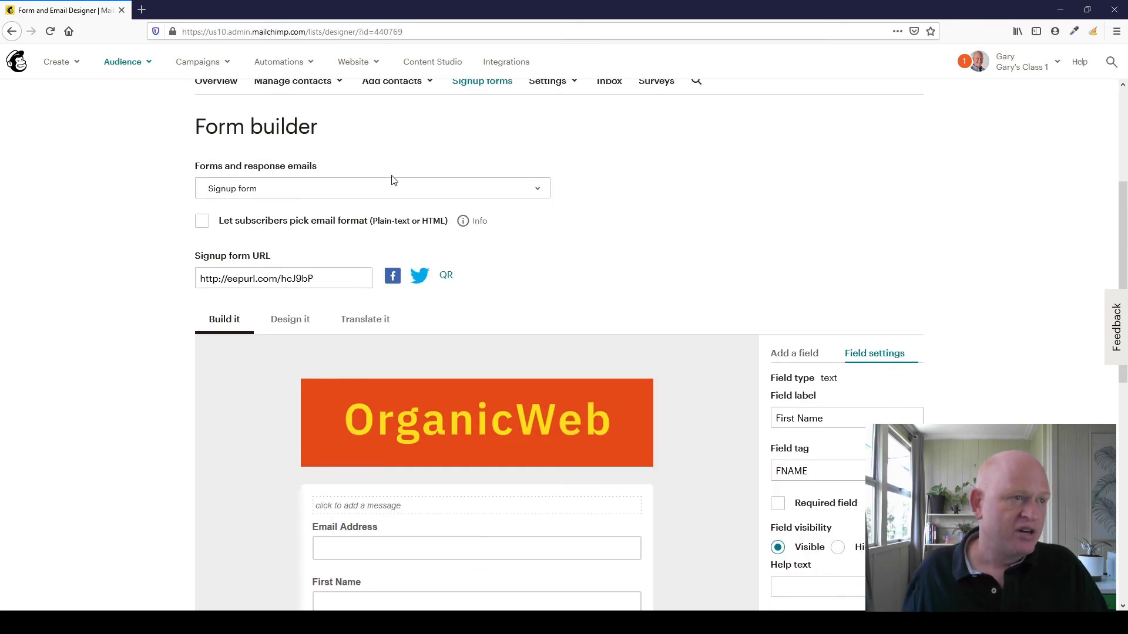
left_click(539, 189)
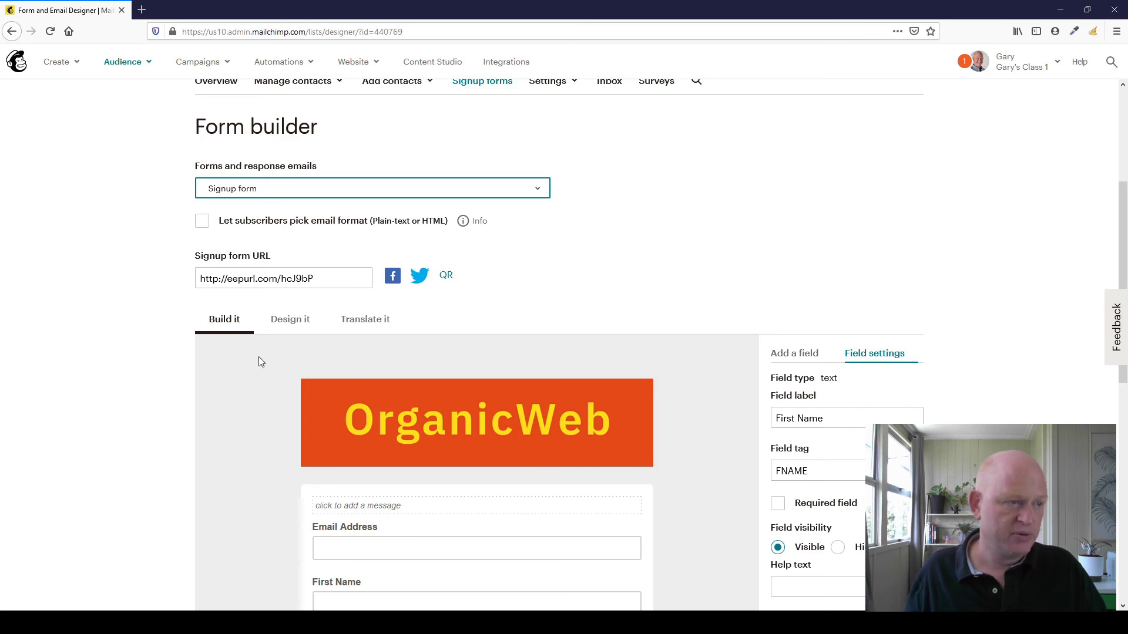
key("Down")
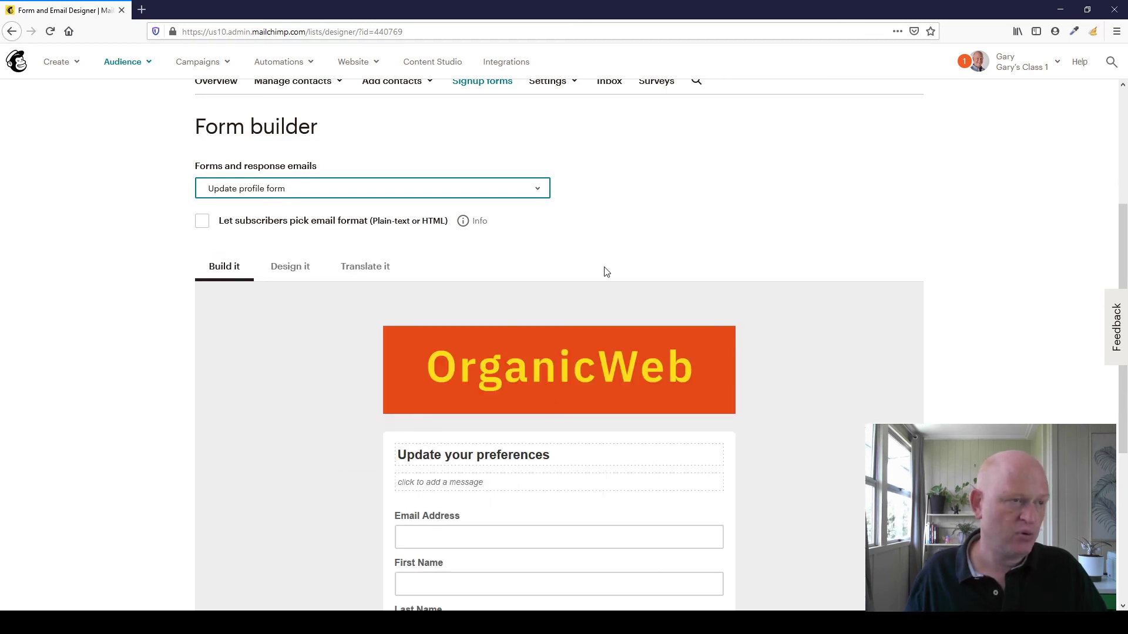
scroll(632, 270, "down", 4)
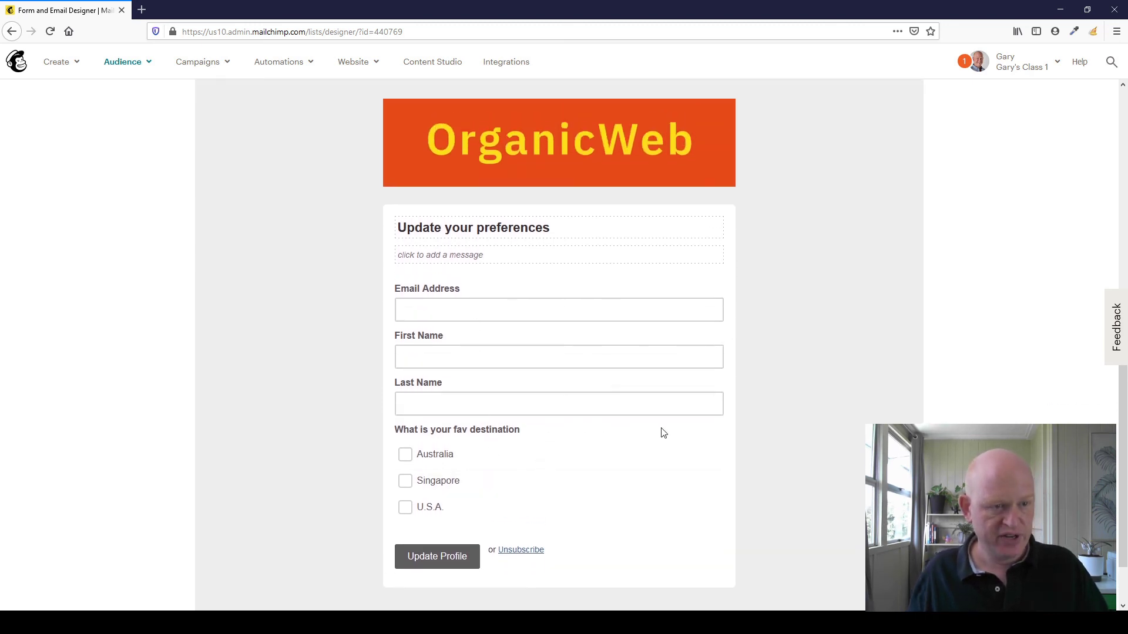
scroll(767, 398, "up", 1)
scroll(634, 261, "down", 2)
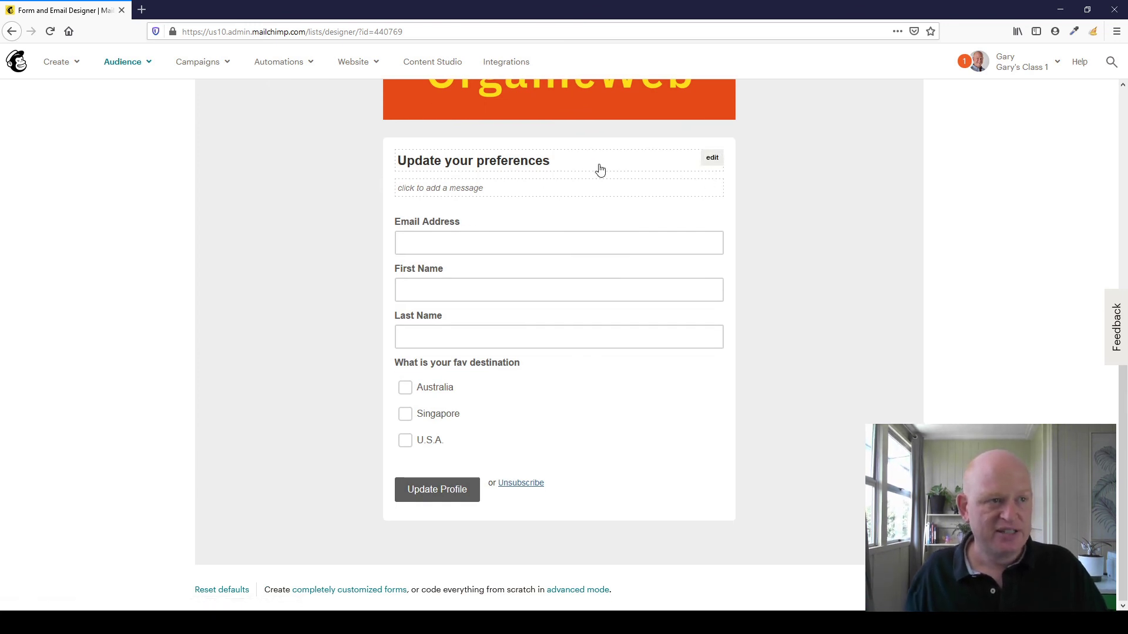
Add the message "Update your preferences. Thanks" below the form's heading, and save and close it.
left_click(549, 192)
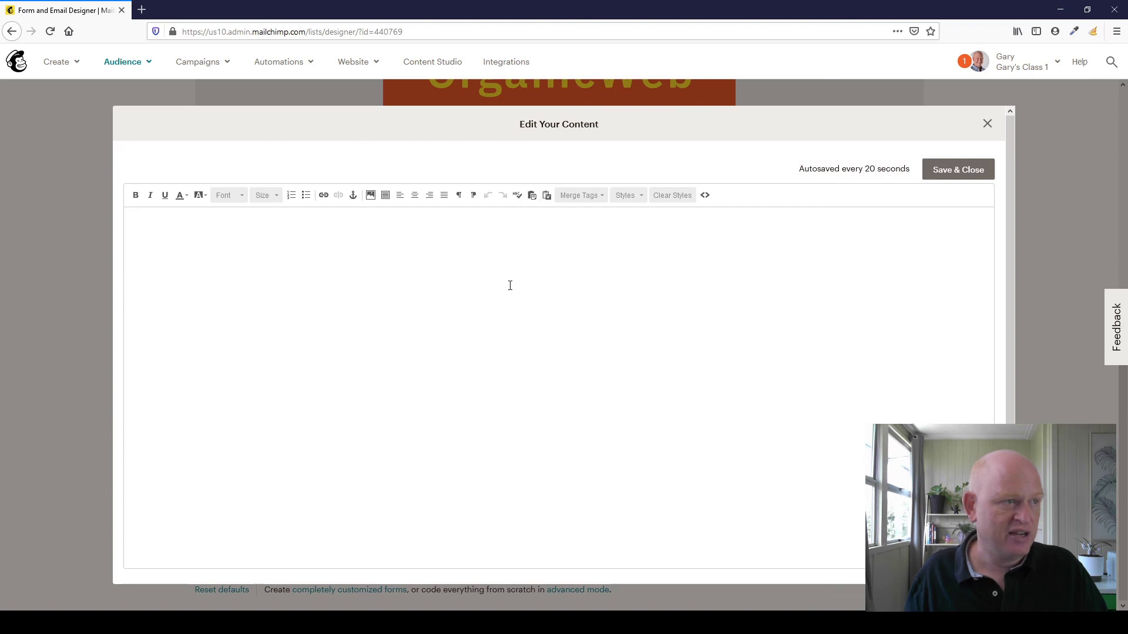
type("Upd")
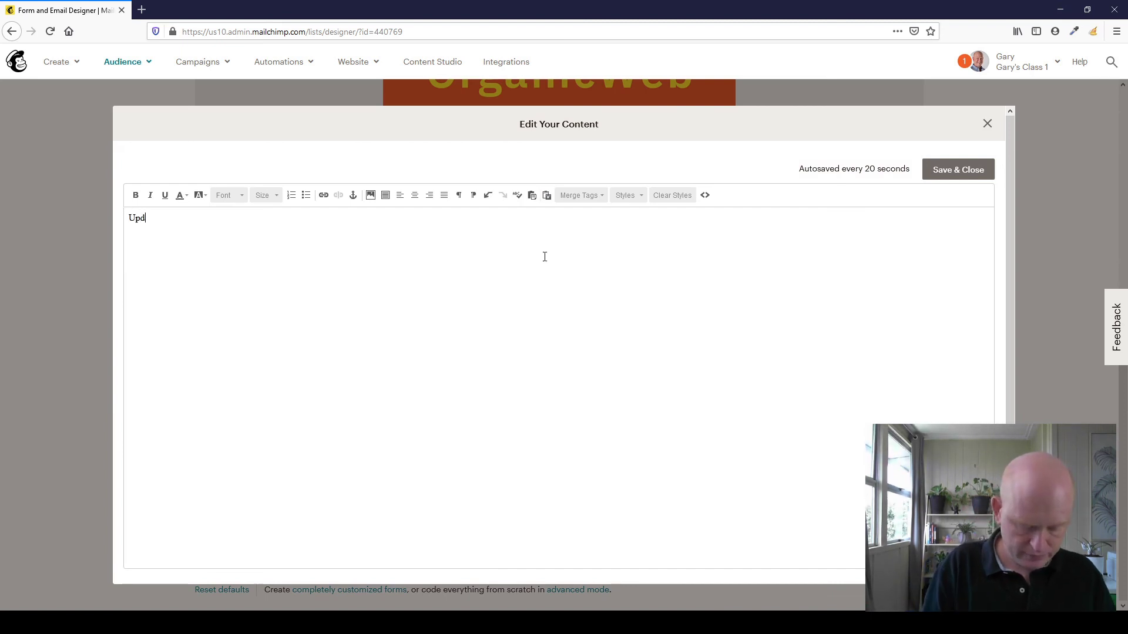
type("ate your pre")
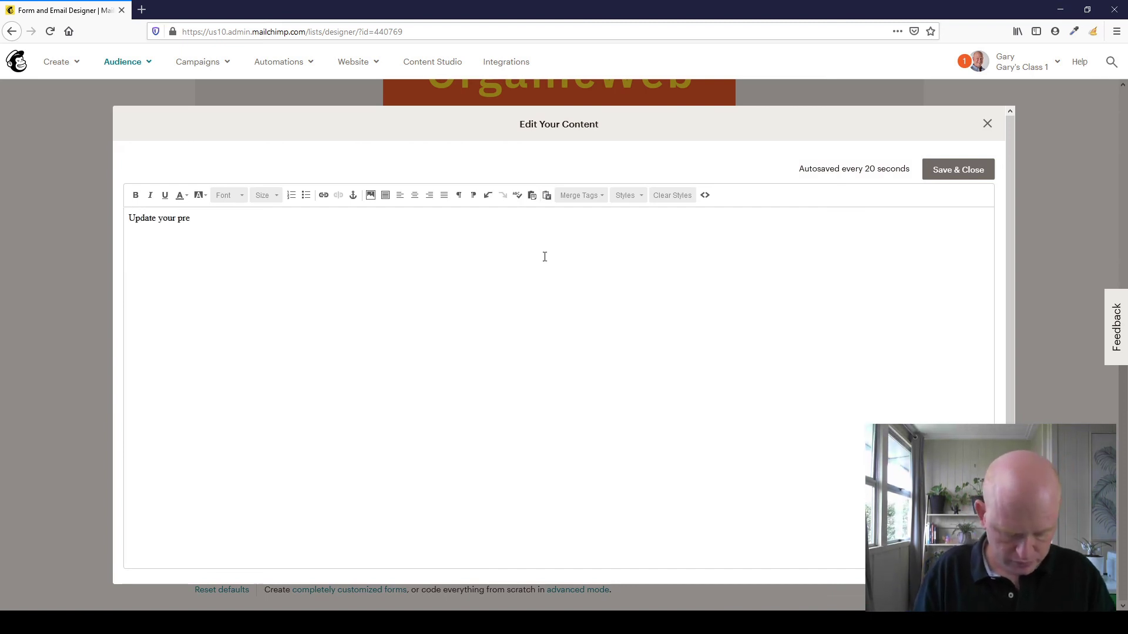
type("ferenc")
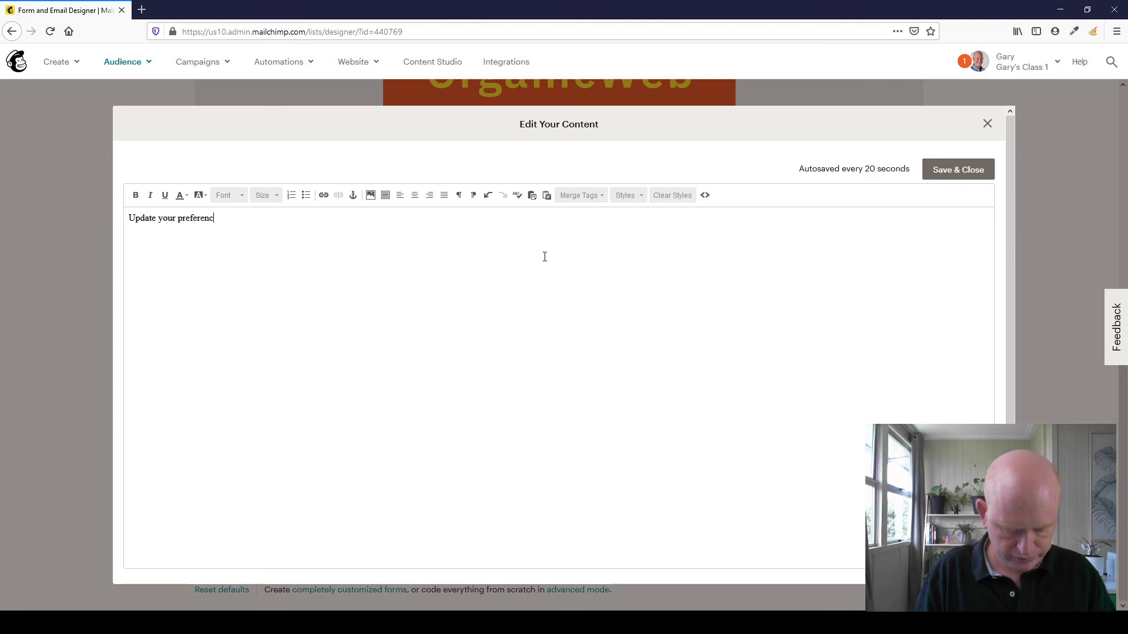
type("es. Than")
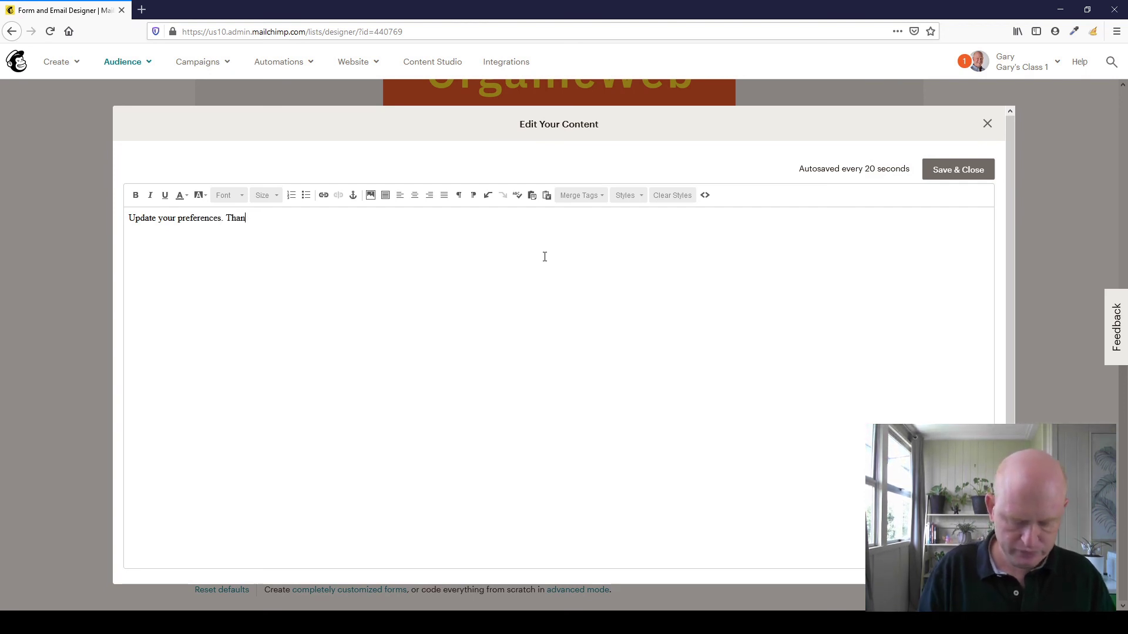
type("ks")
left_click(963, 170)
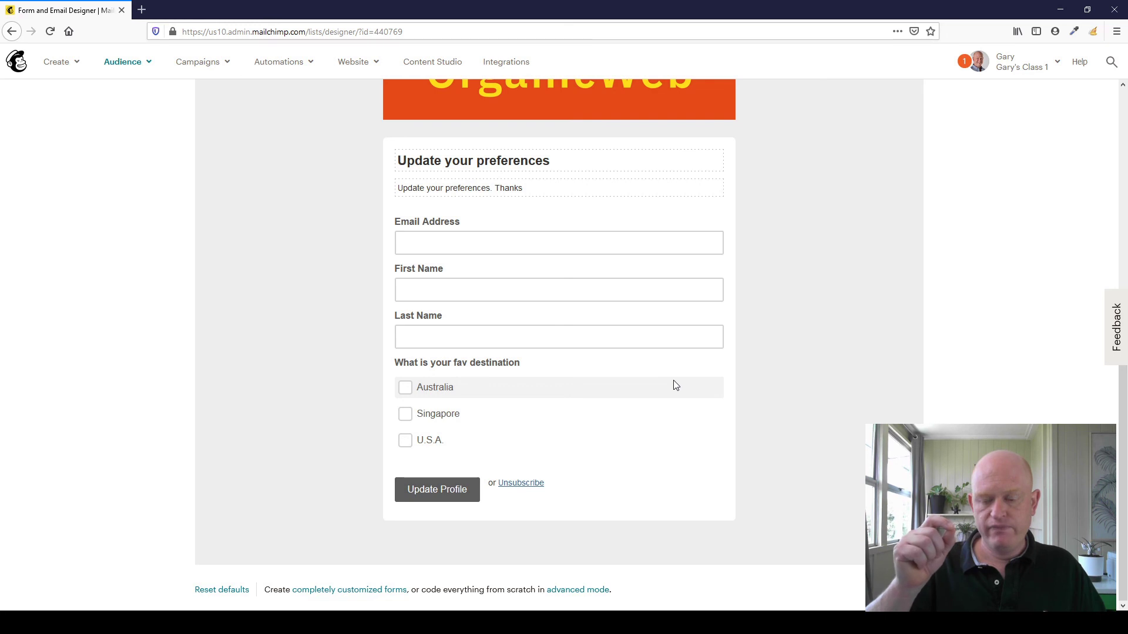
Open the design view of the Update profile form and look over its header, message and destination checkboxes.
scroll(675, 365, "up", 2)
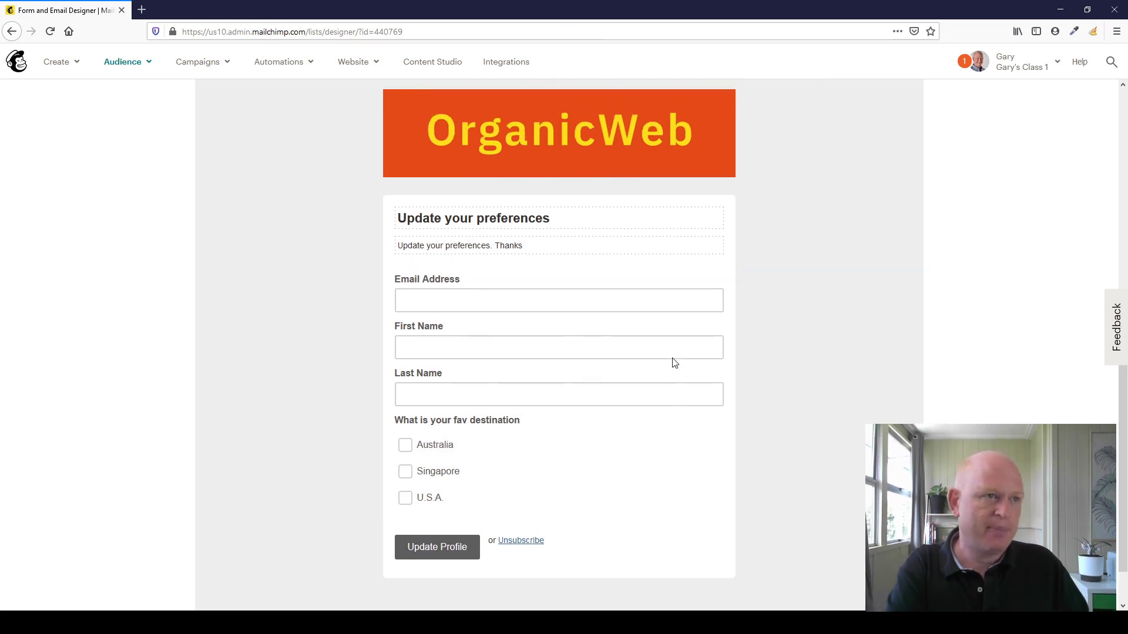
scroll(361, 262, "up", 5)
left_click(297, 240)
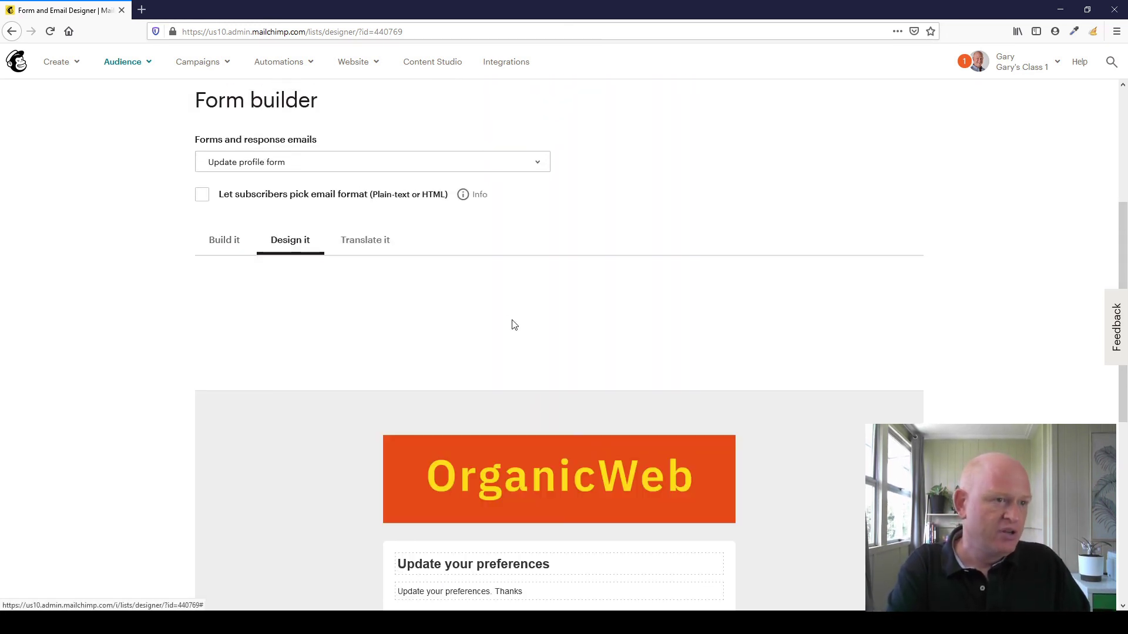
scroll(514, 324, "down", 7)
scroll(746, 220, "up", 4)
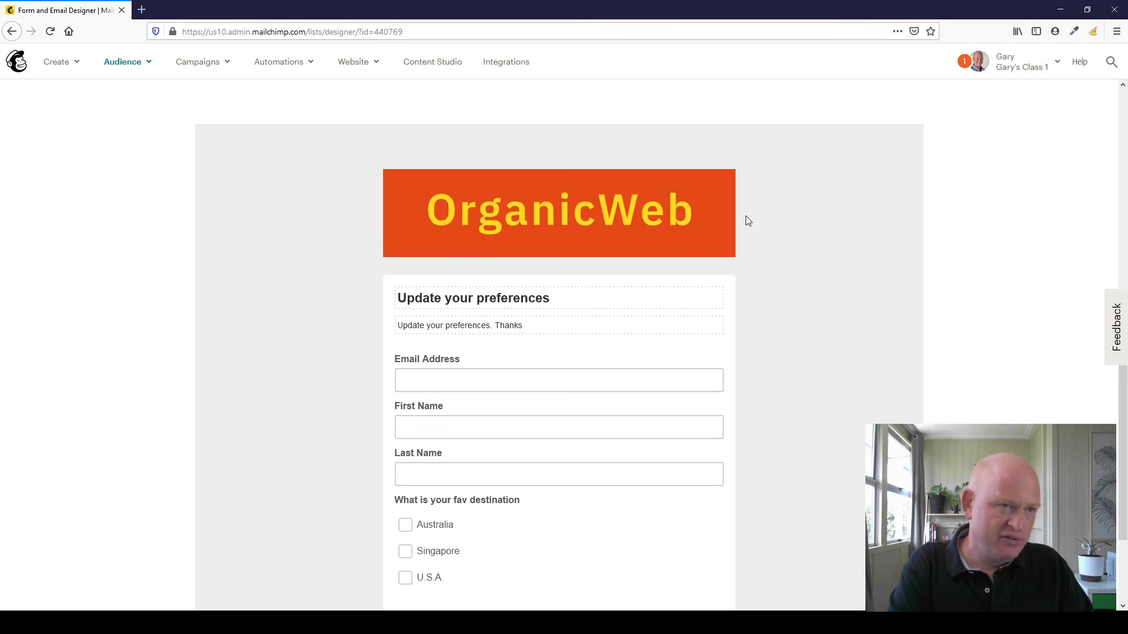
scroll(276, 241, "down", 5)
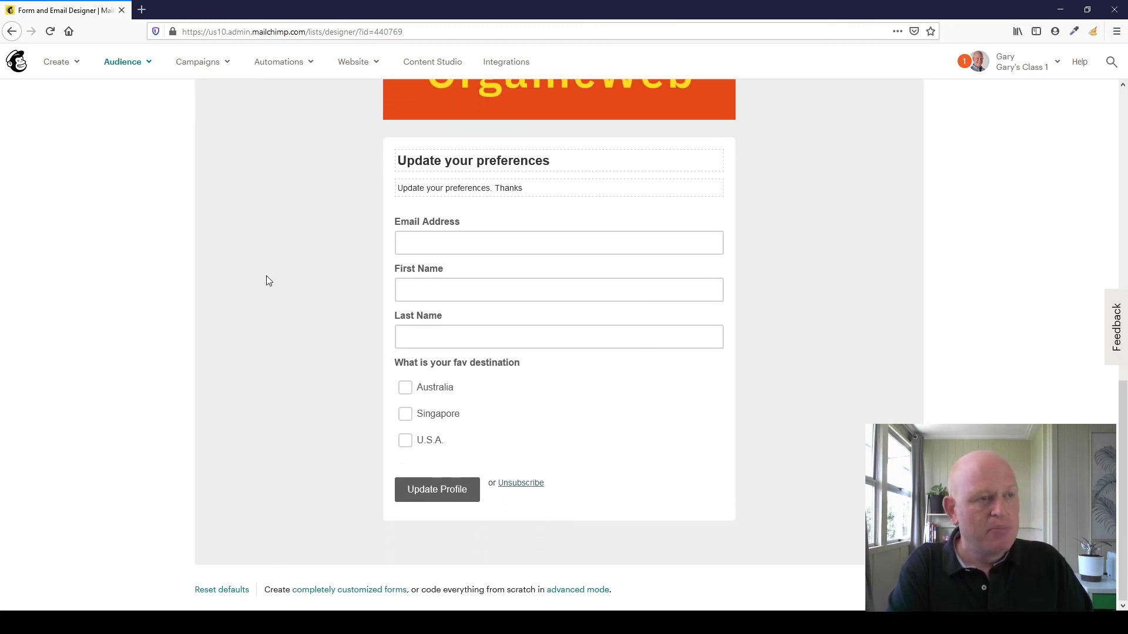
scroll(278, 283, "up", 2)
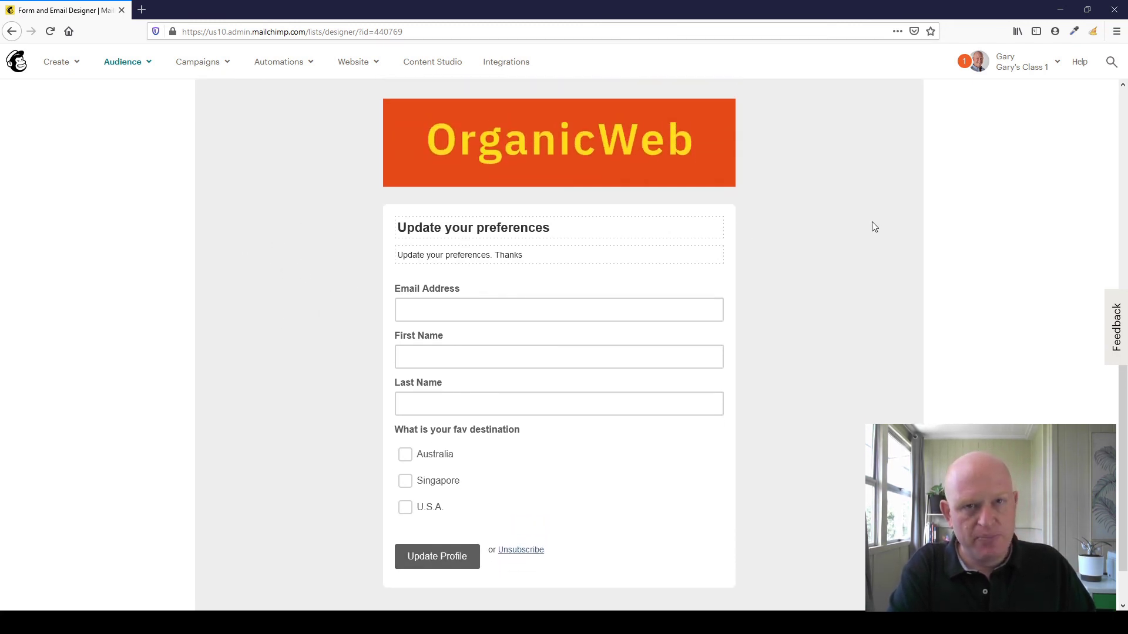
scroll(874, 227, "up", 2)
scroll(874, 227, "down", 2)
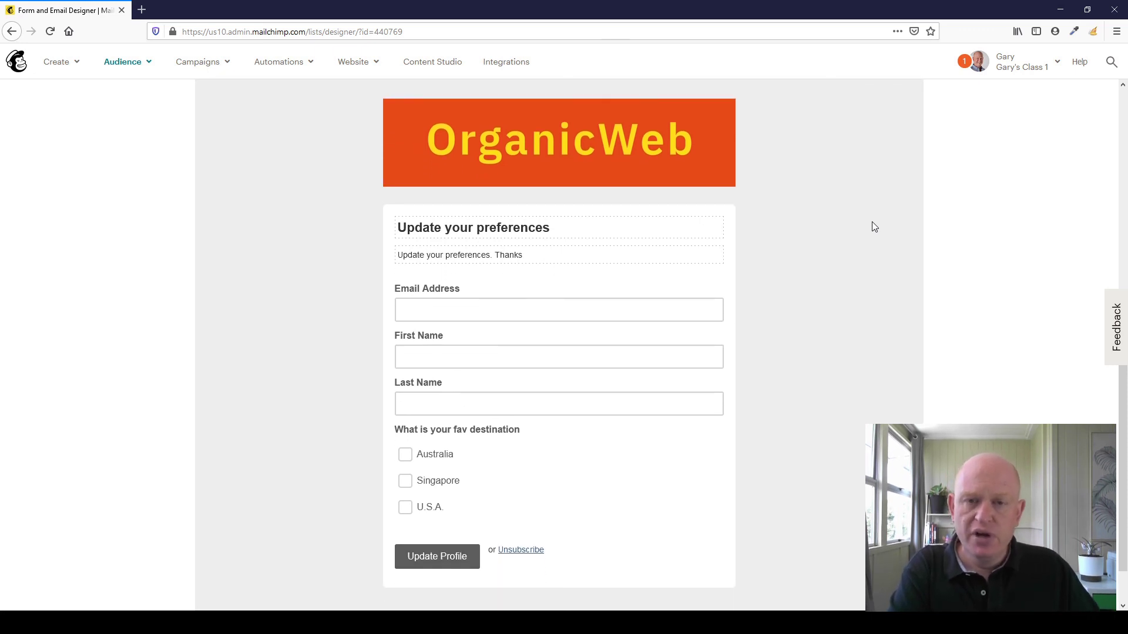